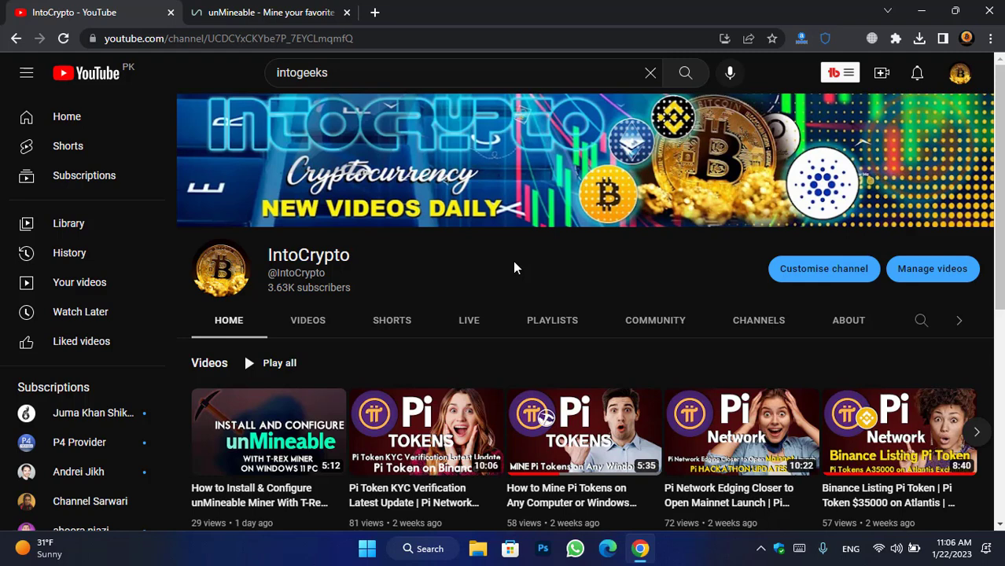
- Switch to the unMineable site and look through the list of supported coins and tokens
left_click(310, 13)
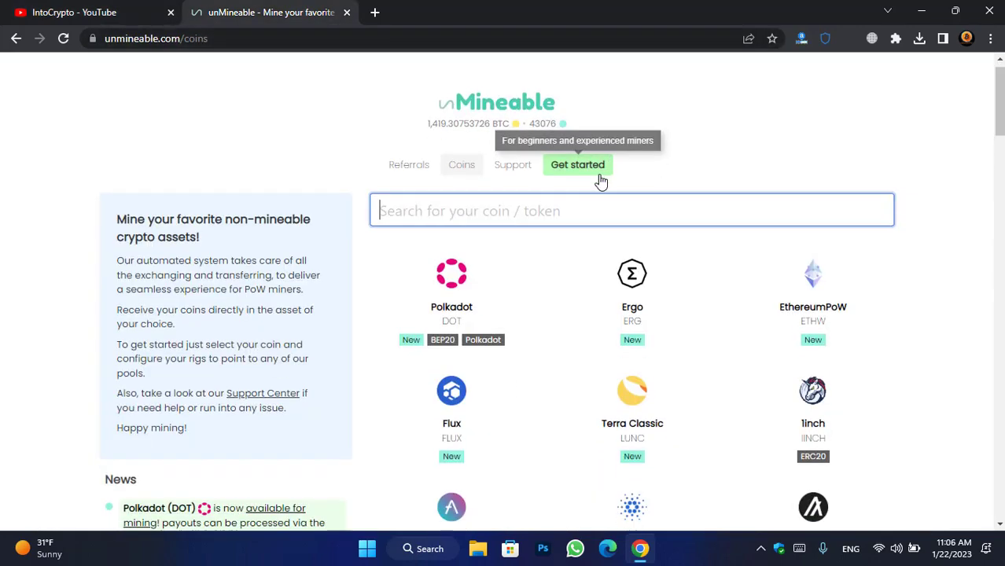
scroll(603, 180, "down", 3)
scroll(603, 183, "down", 10)
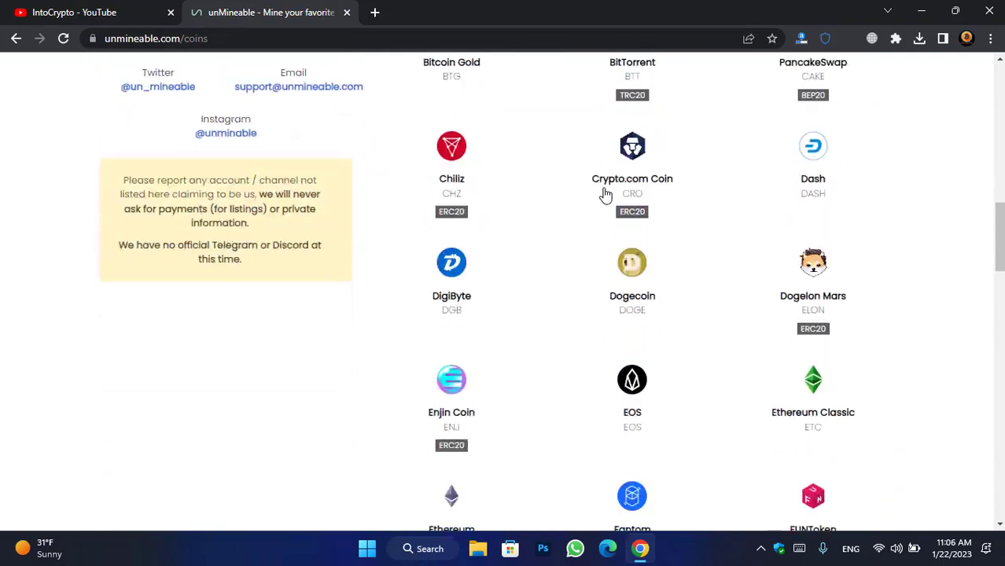
scroll(607, 202, "down", 10)
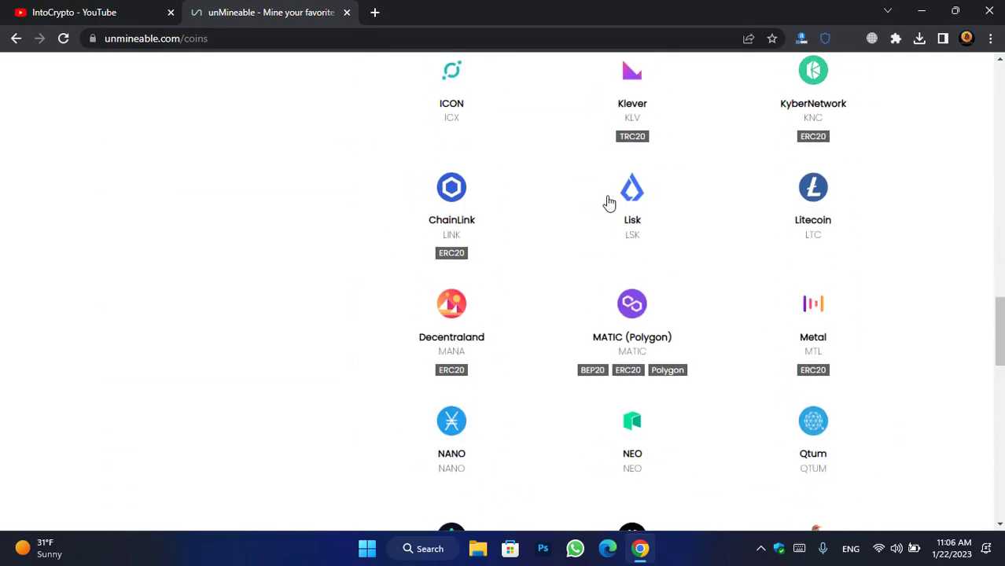
scroll(781, 287, "down", 2)
scroll(906, 341, "up", 15)
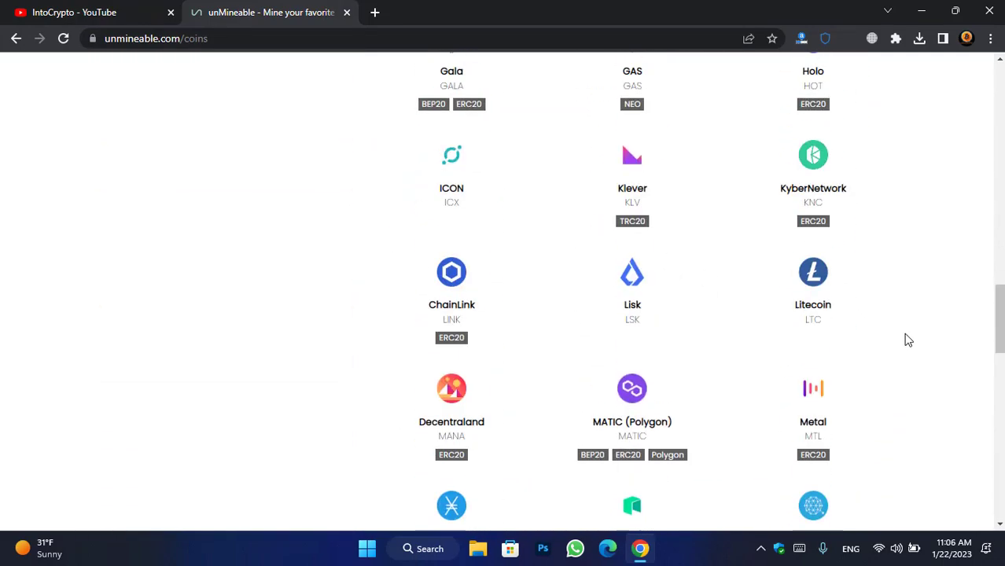
scroll(906, 340, "up", 8)
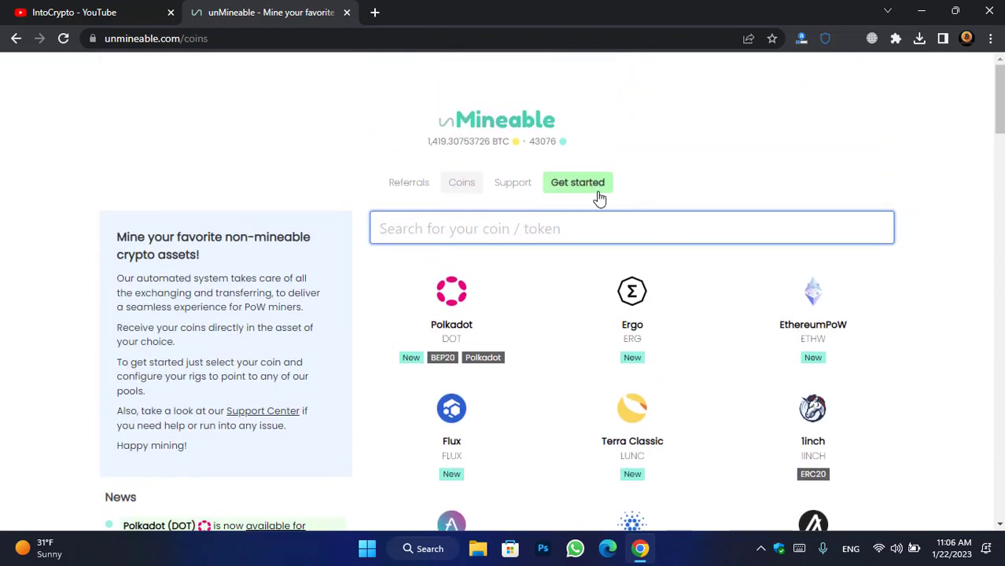
- Open the unMineable getting-started page and examine the MFI and Base download options for version 1.7.0
left_click(597, 195)
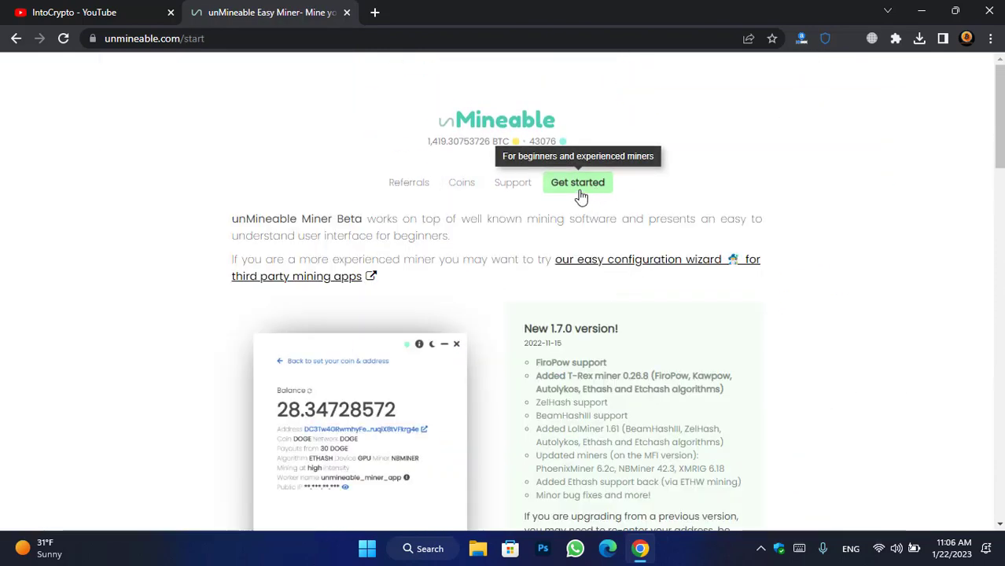
scroll(586, 189, "down", 4)
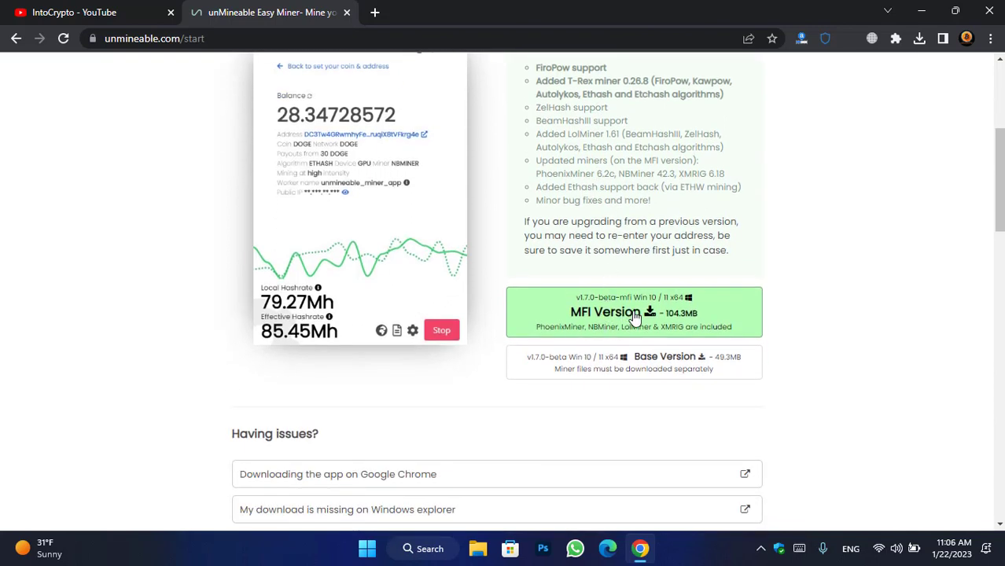
scroll(681, 329, "down", 1)
scroll(683, 328, "down", 1)
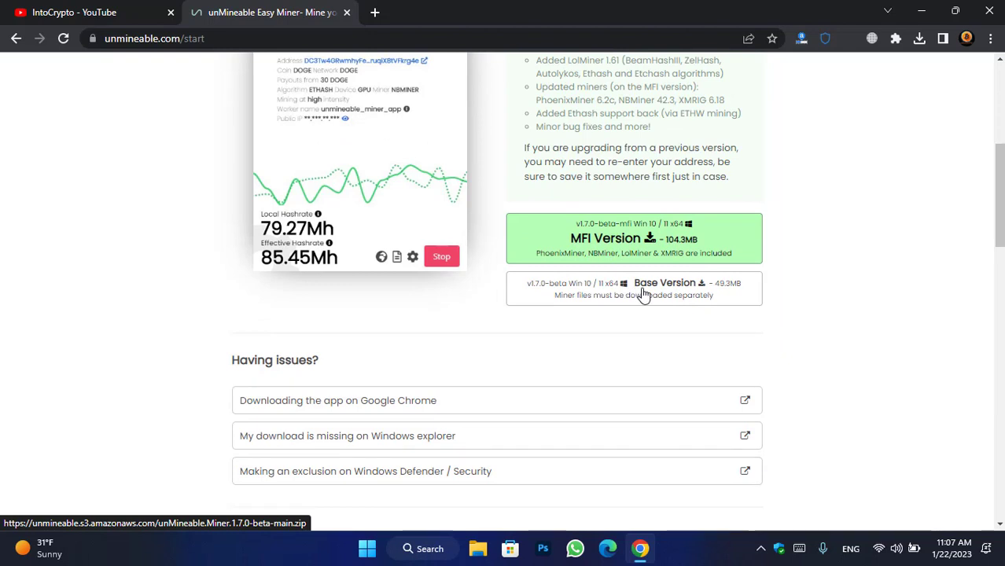
scroll(665, 289, "down", 1)
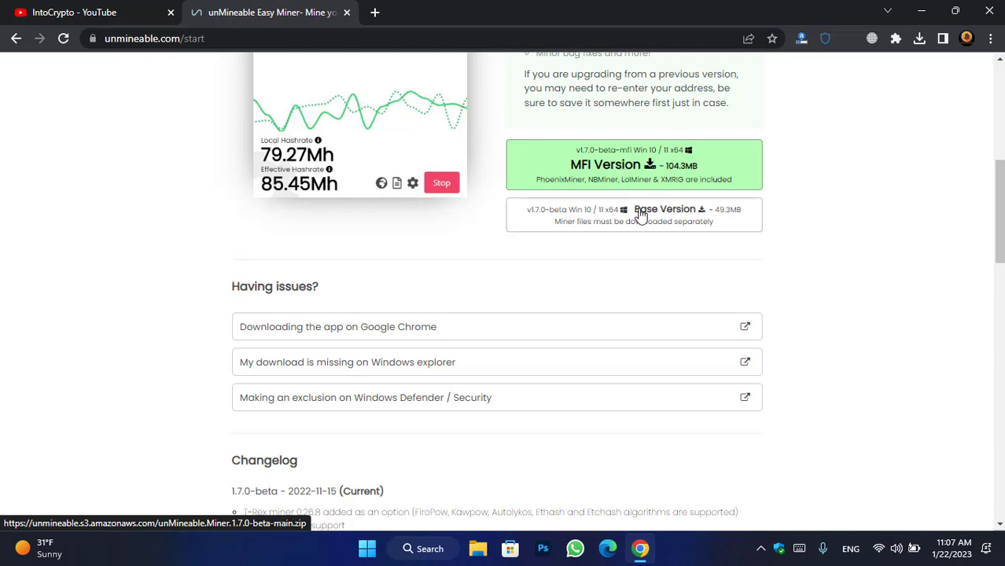
scroll(653, 206, "down", 1)
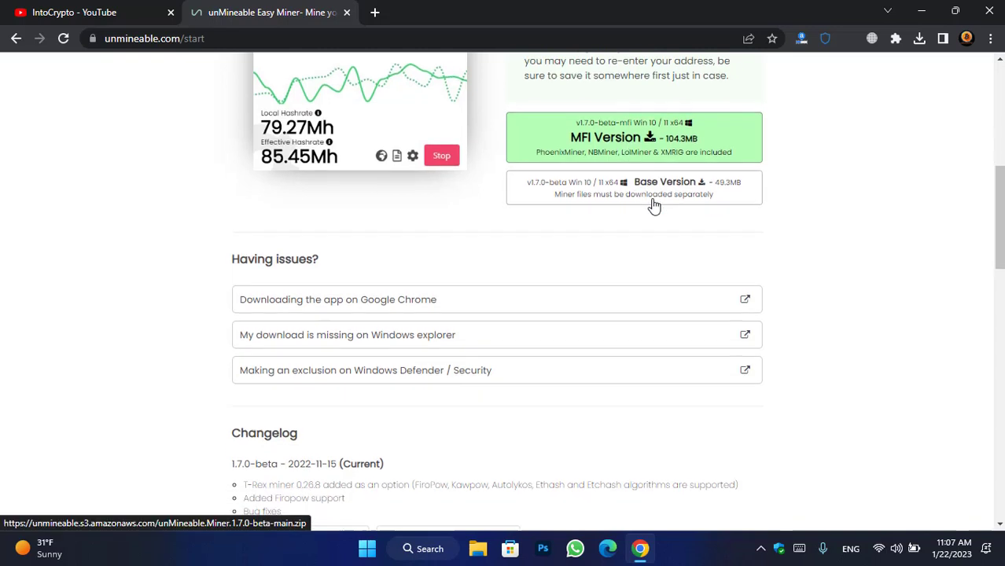
- Review the miner's changelog, highlighting the T-Rex miner entry under 1.7.0-beta and reading on through the older releases
scroll(652, 206, "down", 2)
scroll(391, 319, "down", 1)
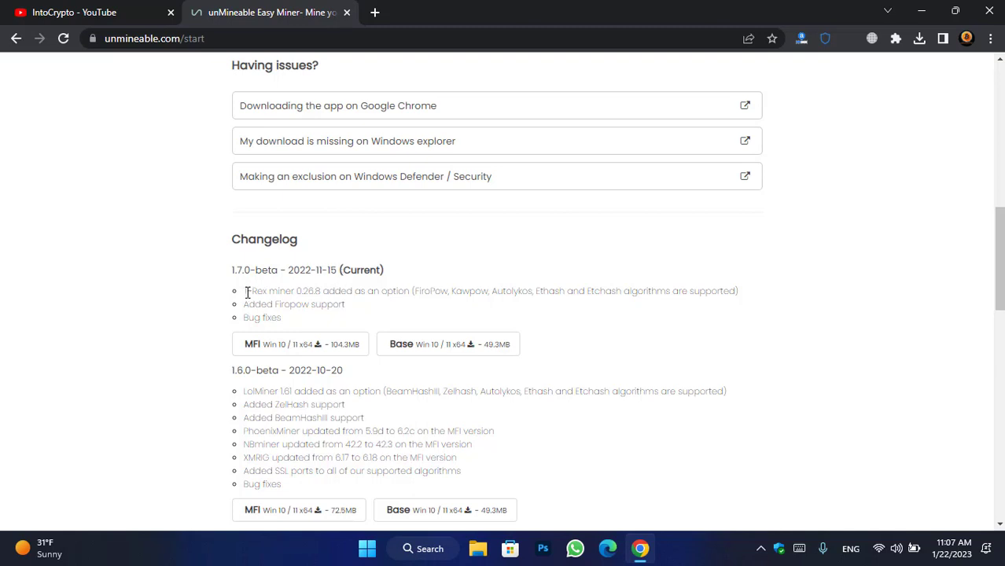
left_click_drag(246, 292, 321, 291)
left_click(321, 292)
scroll(265, 317, "down", 3)
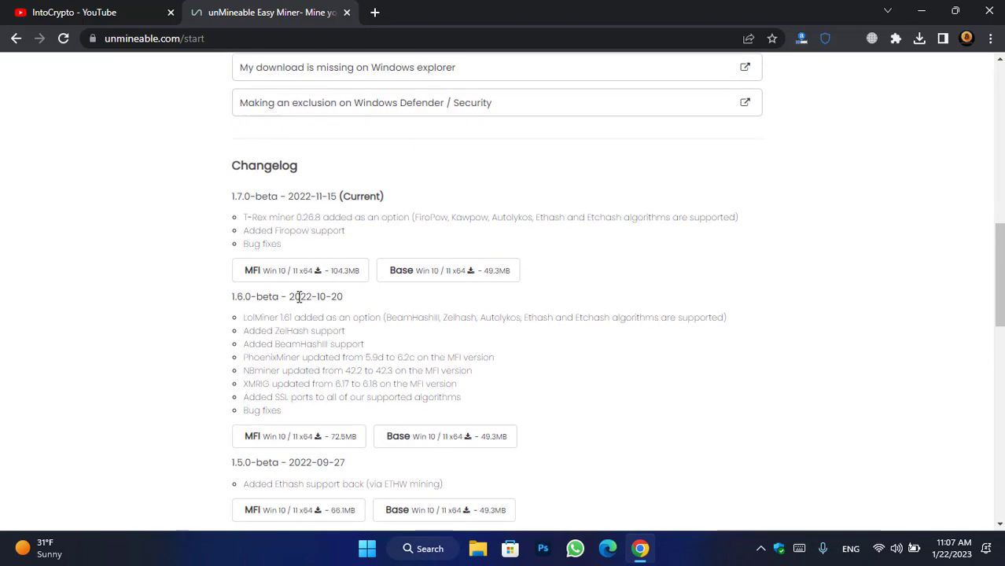
scroll(303, 264, "down", 9)
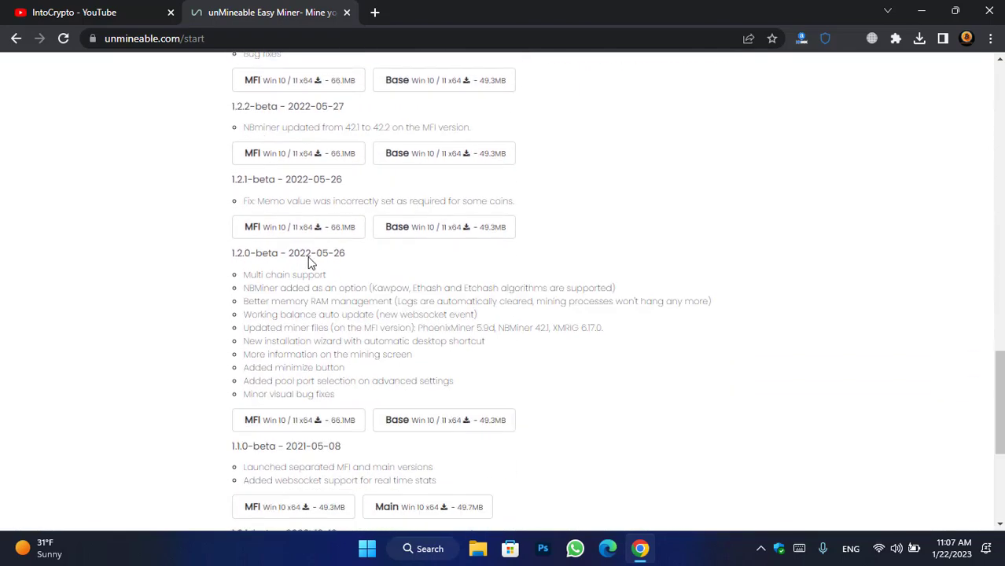
- Search the IntoCrypto YouTube channel for "unmineable" and look through the miner installation videos
left_click(114, 6)
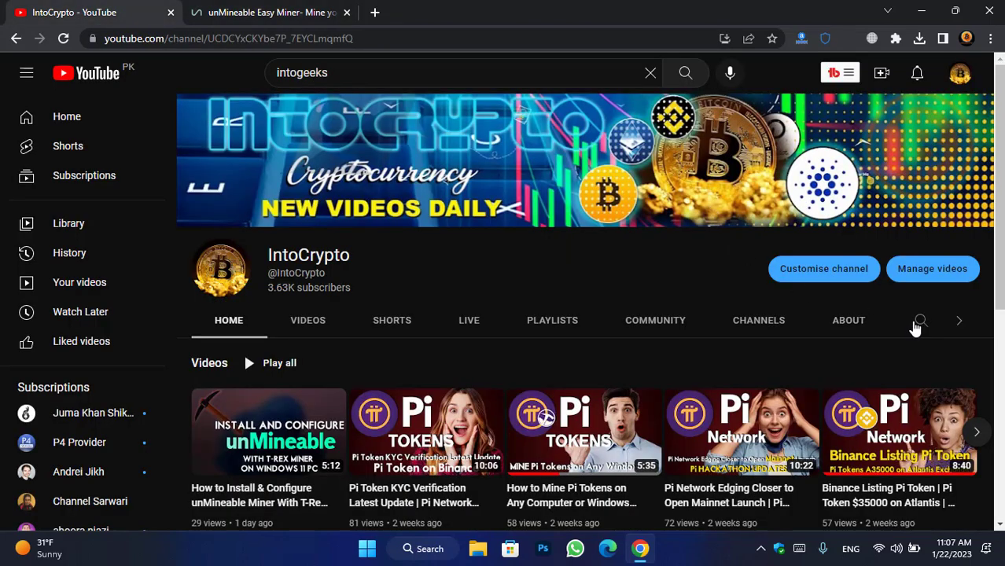
left_click(918, 327)
type("u")
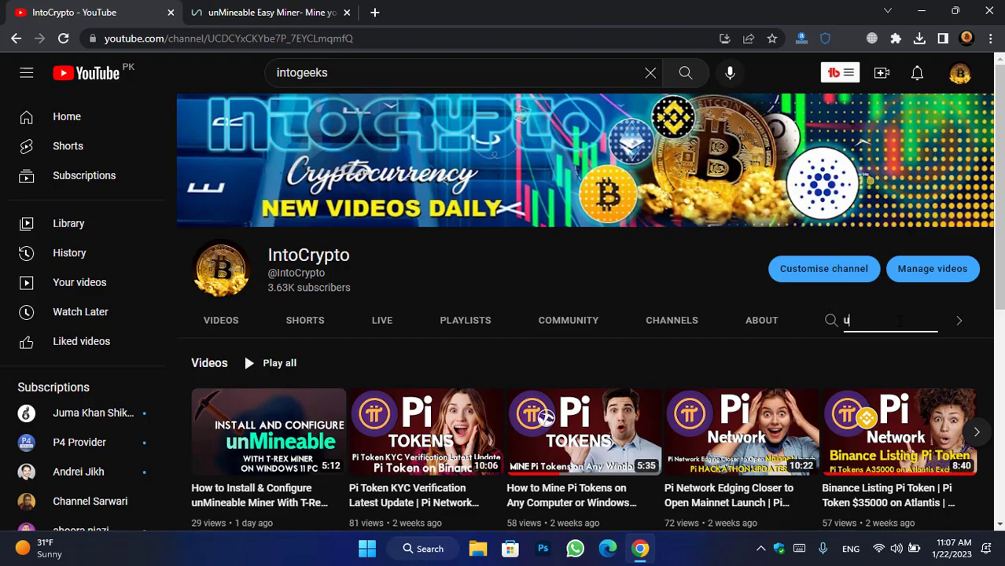
type("nmineable")
key("Return")
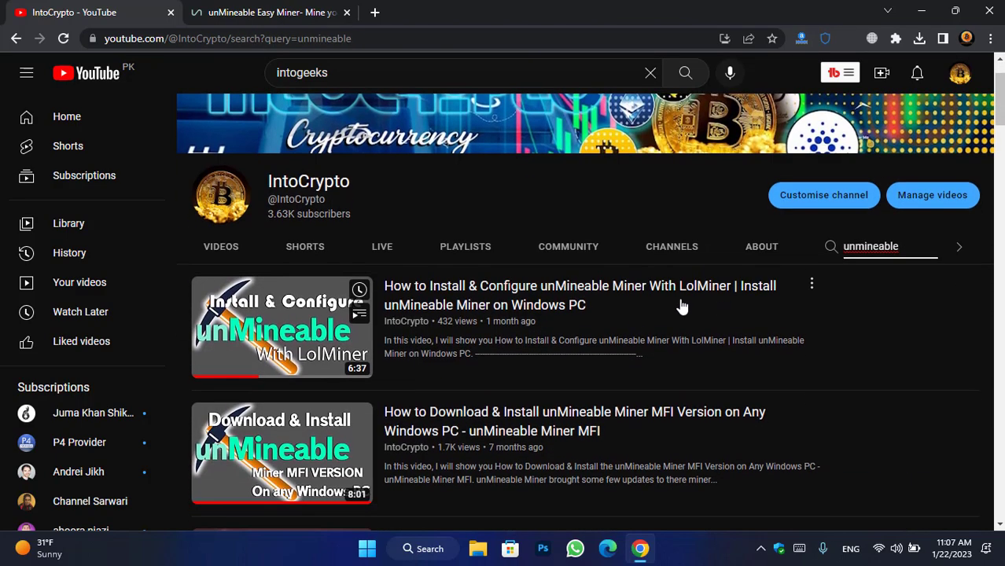
scroll(682, 307, "down", 2)
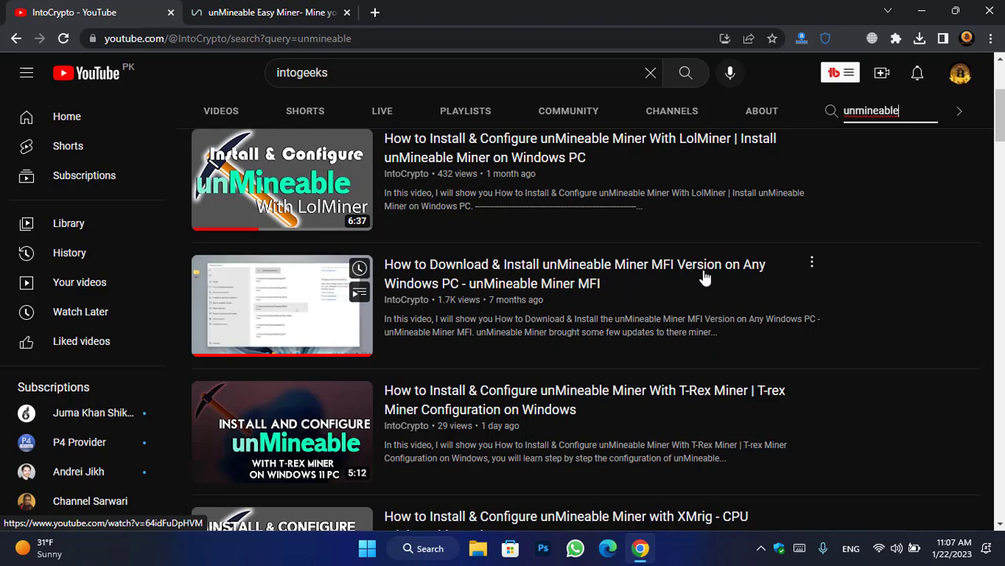
scroll(720, 279, "down", 1)
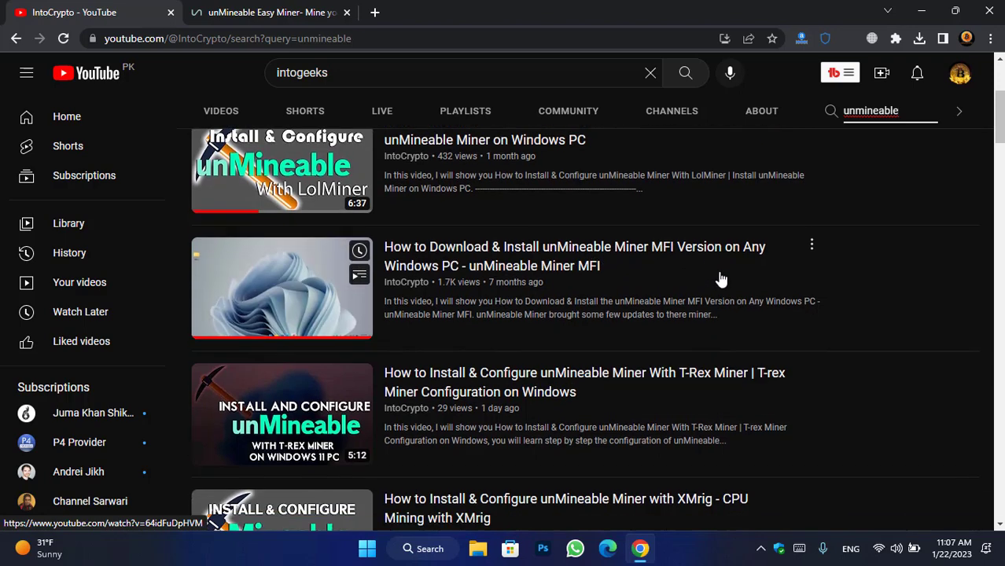
scroll(719, 279, "down", 2)
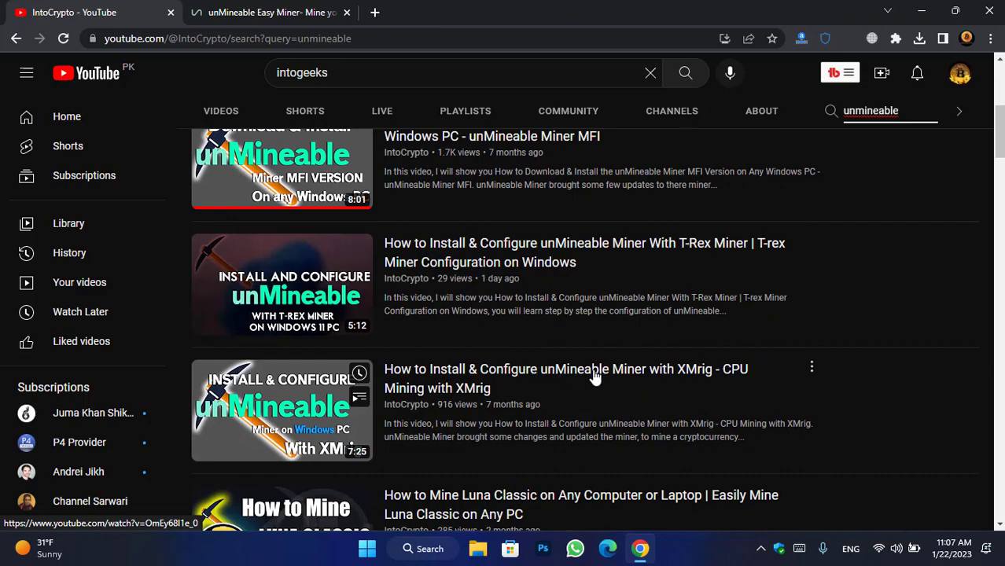
scroll(702, 376, "up", 1)
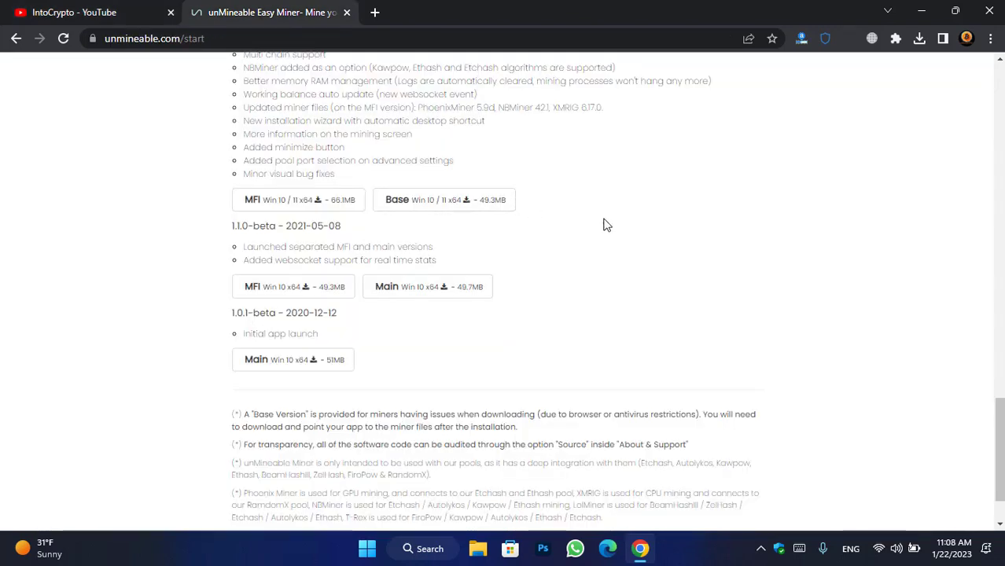
- Return to the MFI and Base download options on the unMineable getting-started page and review the 1.7.0 release notes
scroll(732, 289, "up", 15)
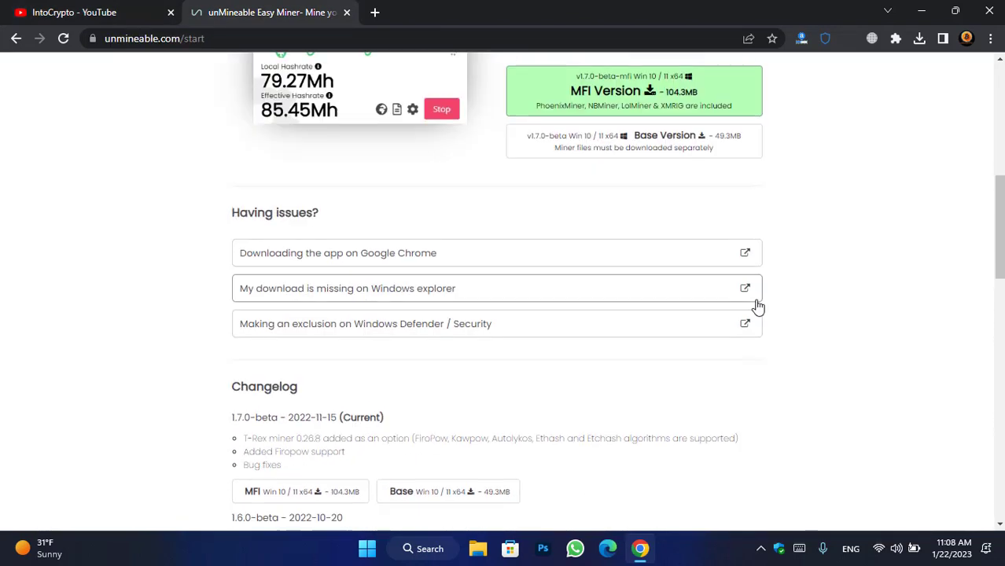
scroll(743, 305, "up", 3)
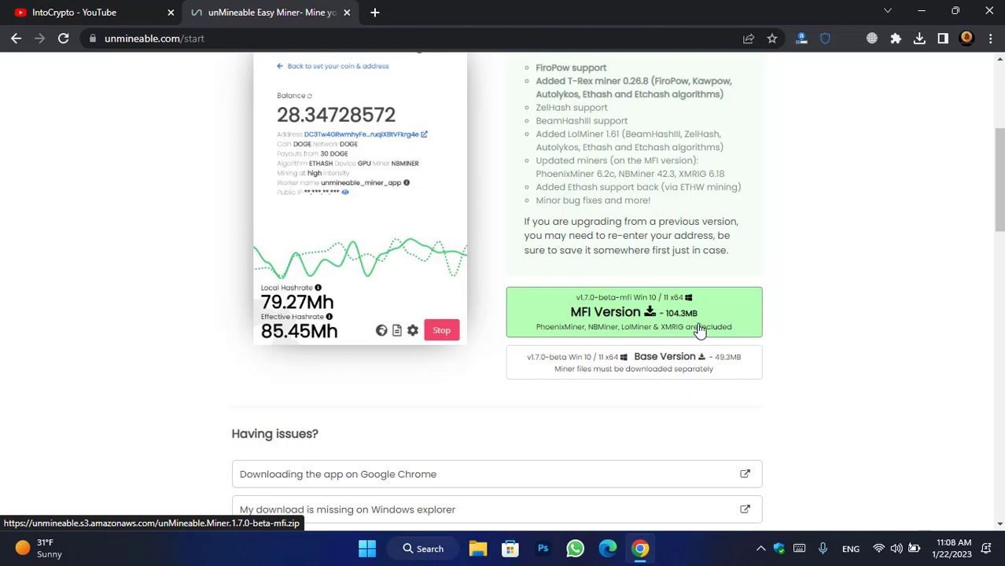
scroll(787, 324, "up", 3)
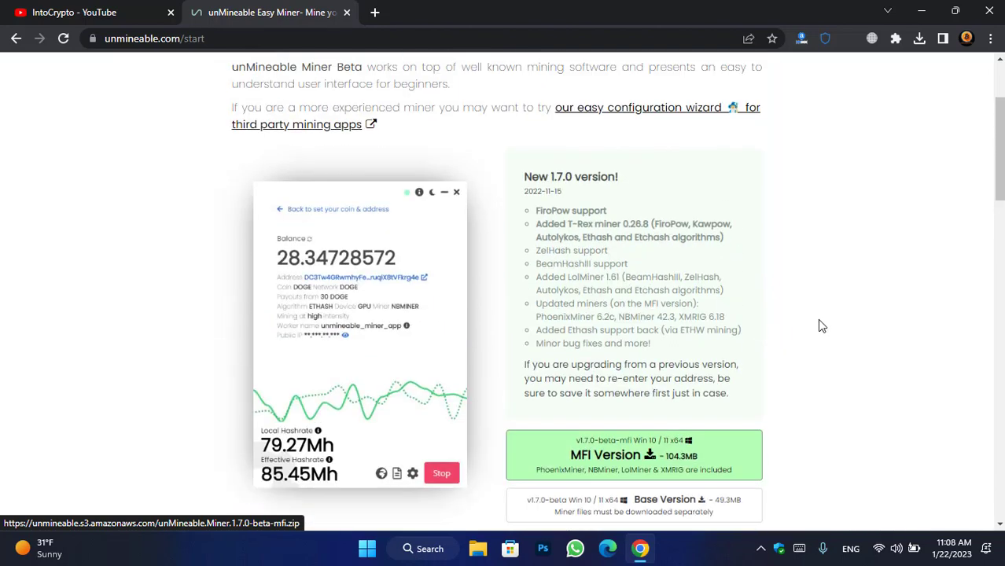
- Launch unMineable Miner (MFI) 1.7.0-beta.exe from the MFI zip archive on the desktop and get the archive window out of the way
left_click(921, 11)
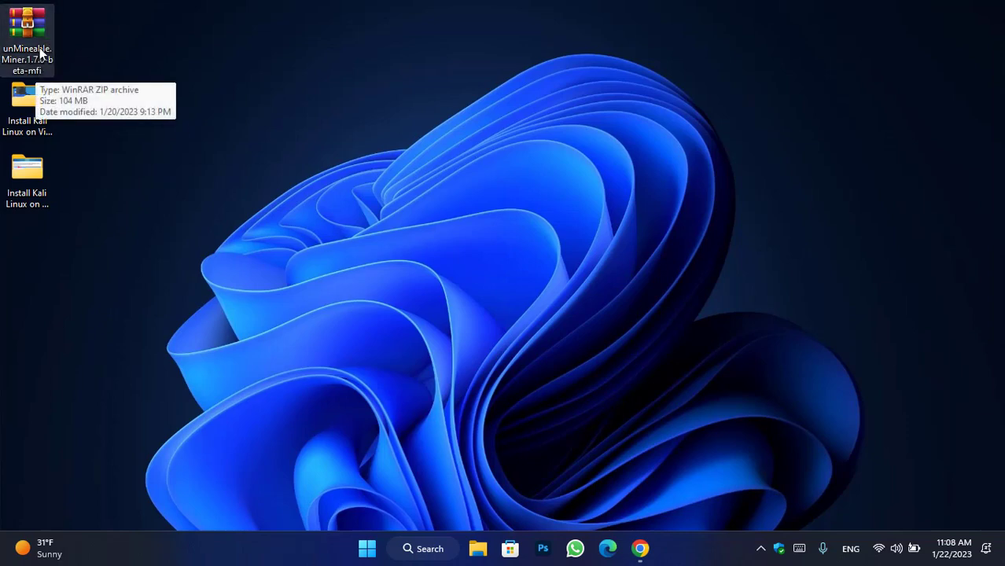
double_click(41, 51)
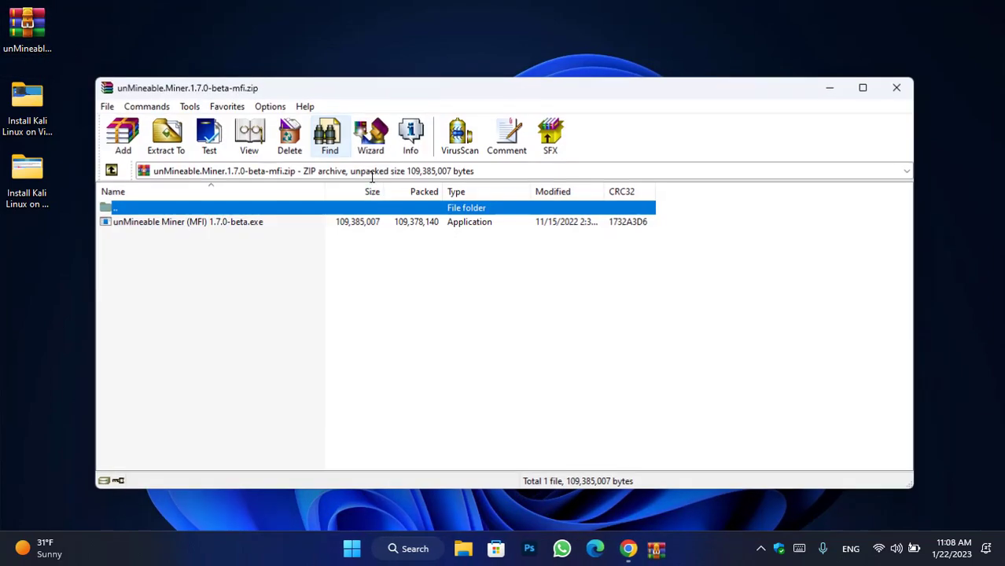
double_click(246, 224)
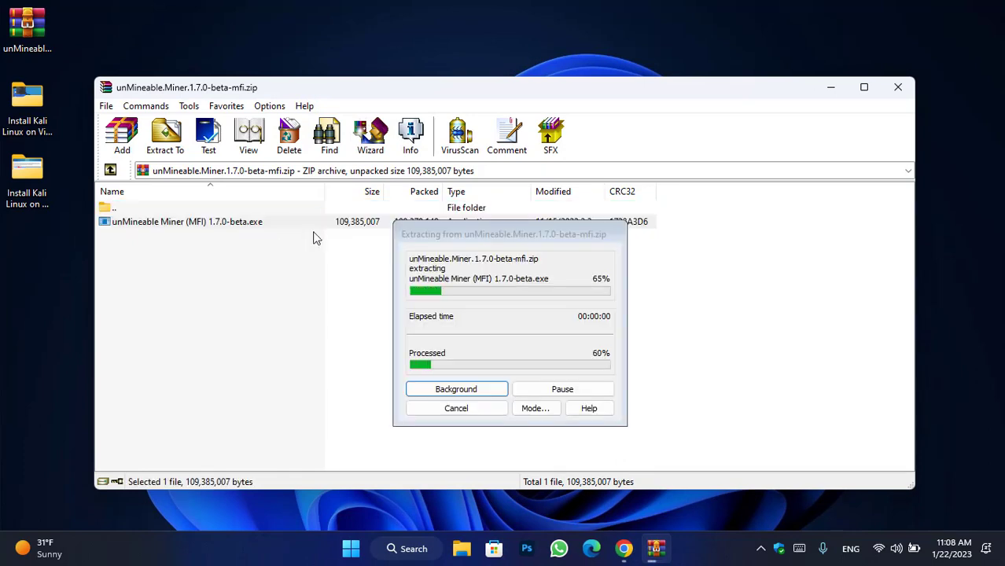
left_click(830, 87)
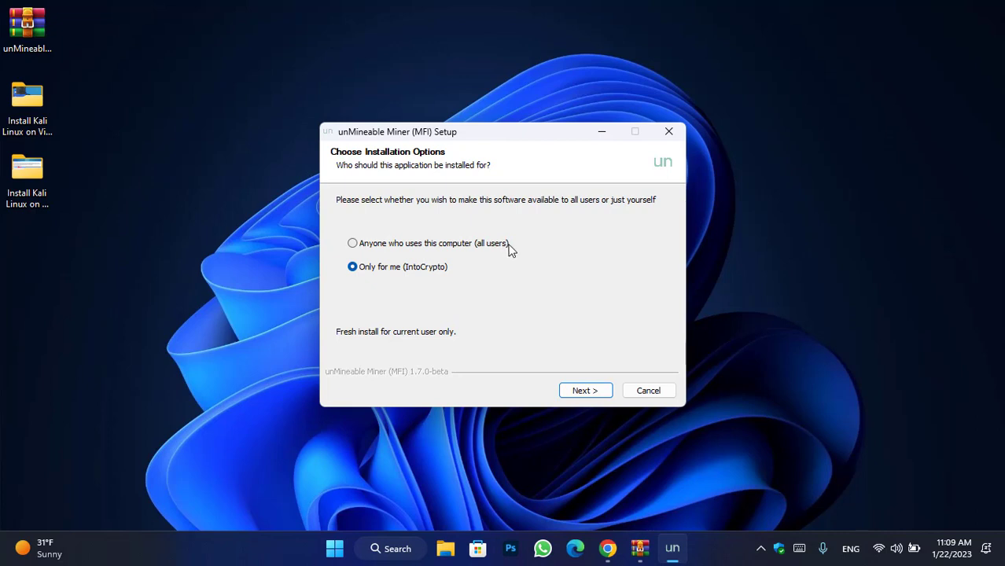
- Install unMineable Miner (MFI) for the current user only in the default folder, and run it on finishing setup
left_click(585, 389)
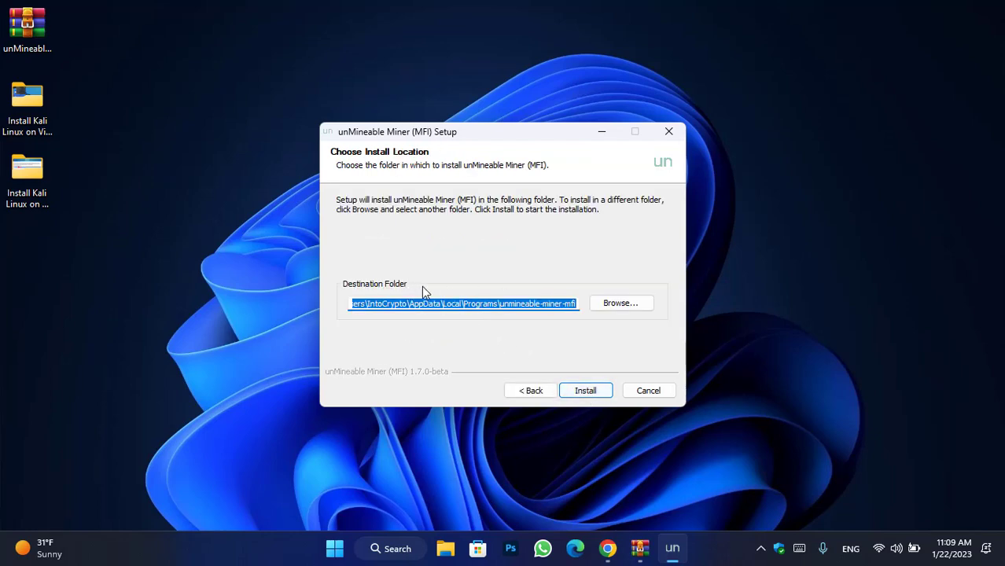
left_click(585, 391)
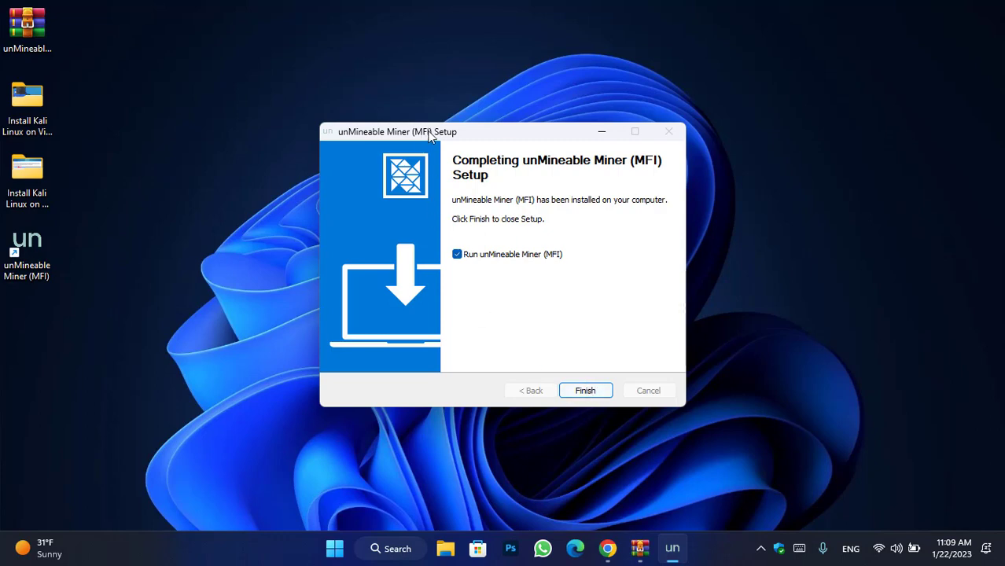
left_click(585, 389)
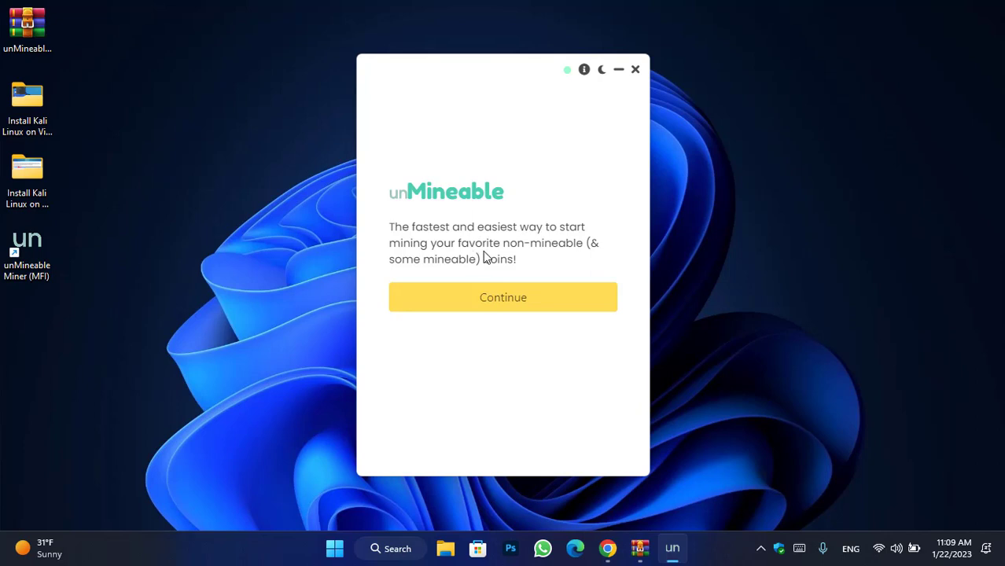
- Choose PhoenixMiner as the GPU mining software, start updating its miner file location and open the PhoenixMiner download page
left_click(554, 304)
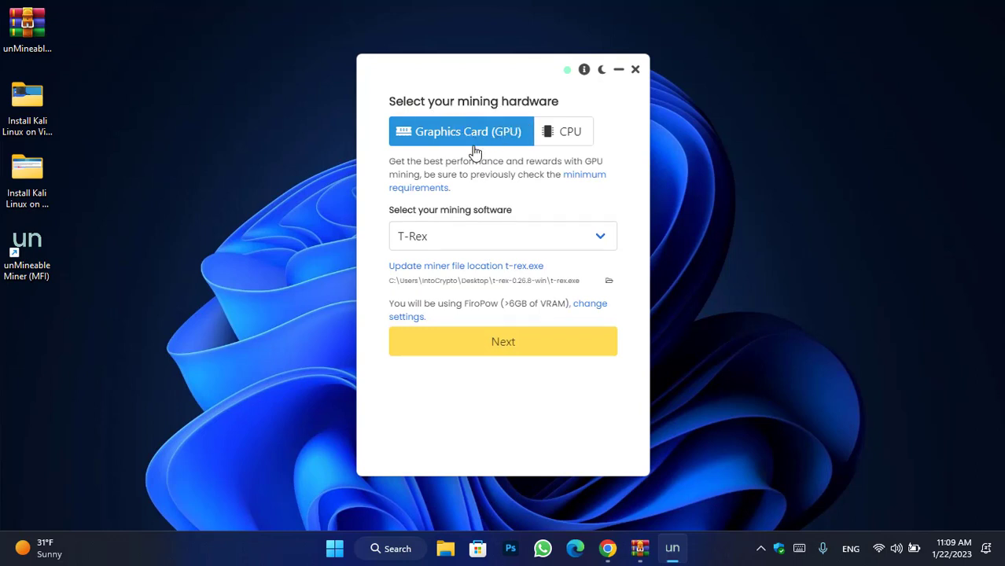
left_click(520, 237)
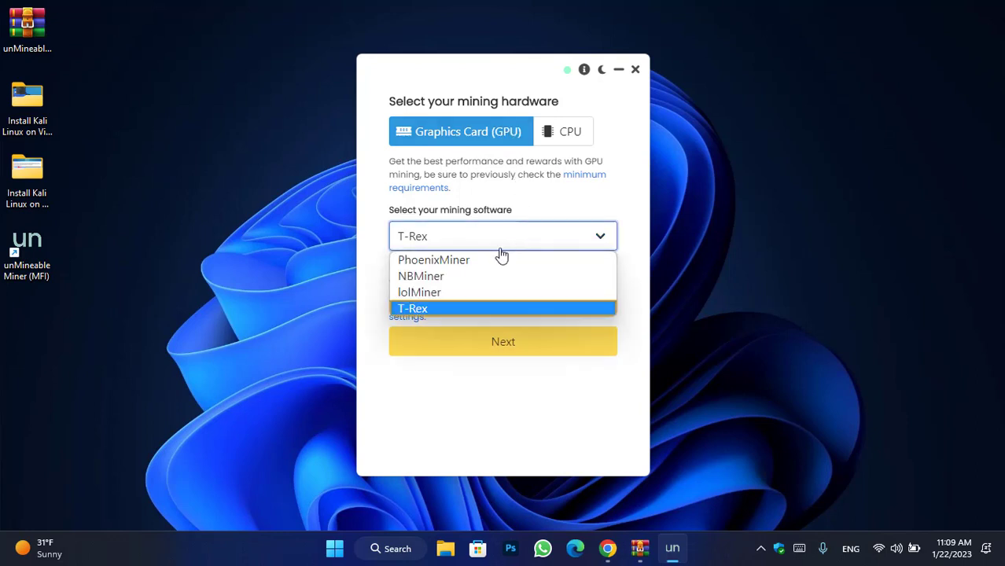
left_click(487, 260)
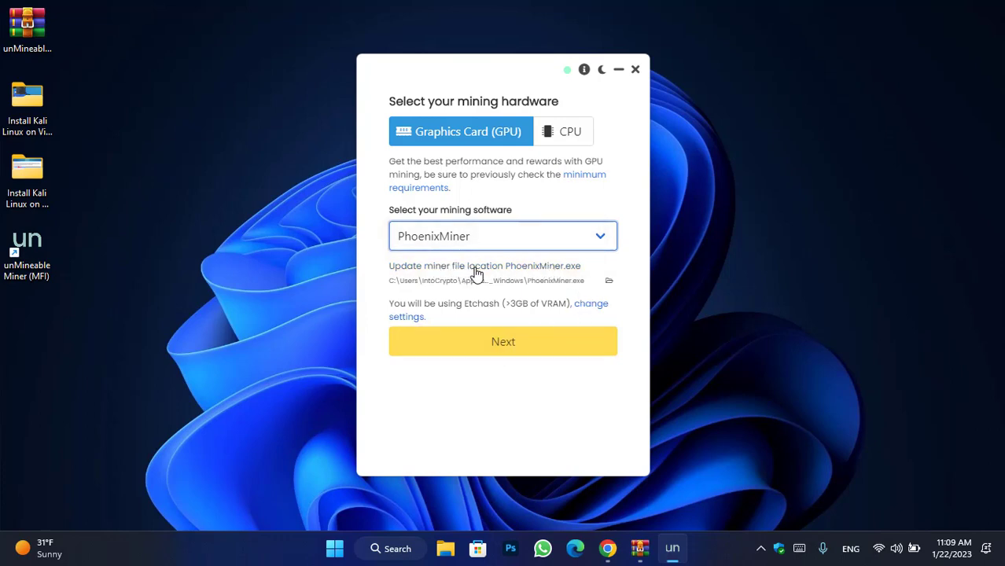
left_click(570, 272)
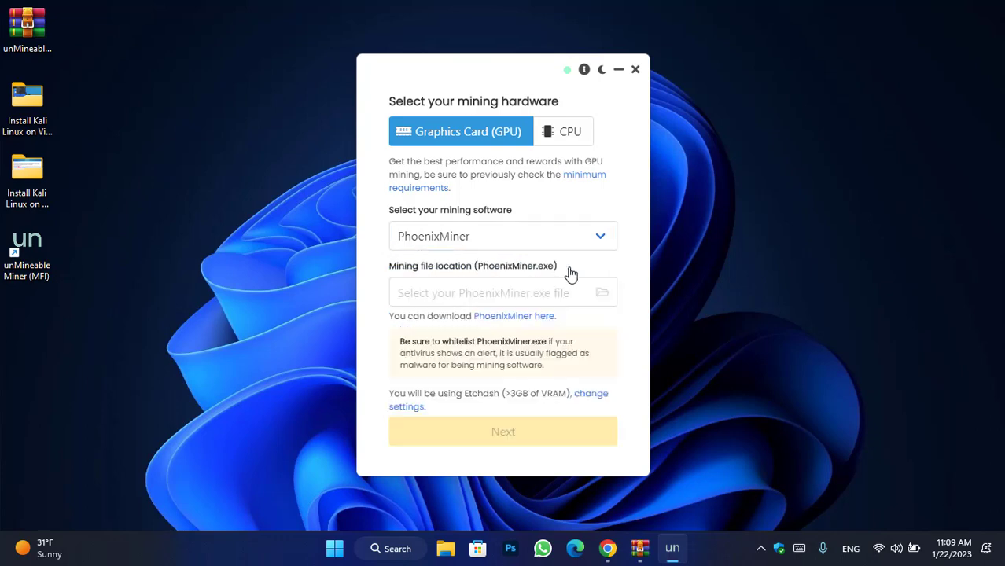
left_click(508, 318)
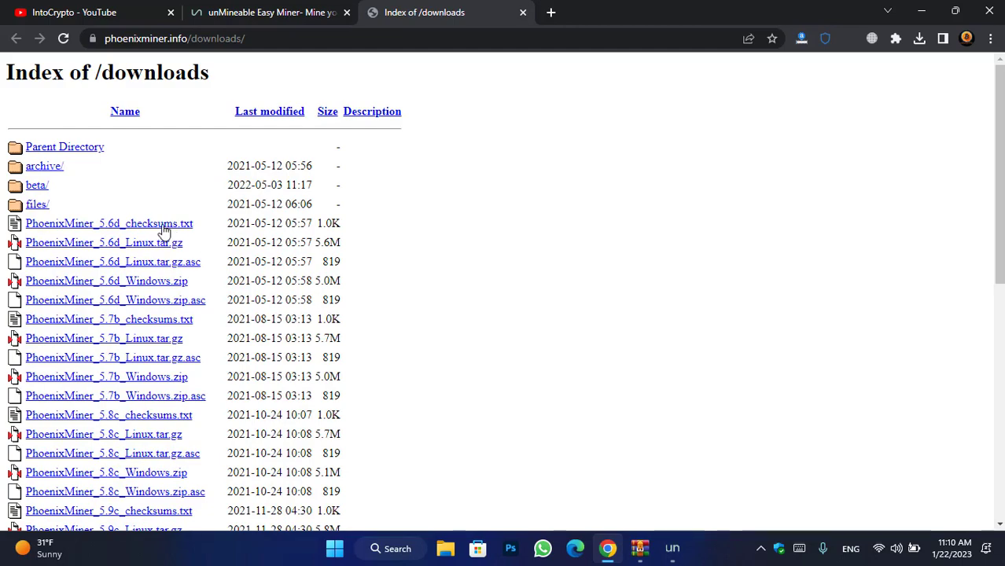
- Download PhoenixMiner_6.2c_Windows.zip from the PhoenixMiner downloads index and get the browser out of the way
scroll(159, 265, "down", 1)
scroll(160, 265, "down", 9)
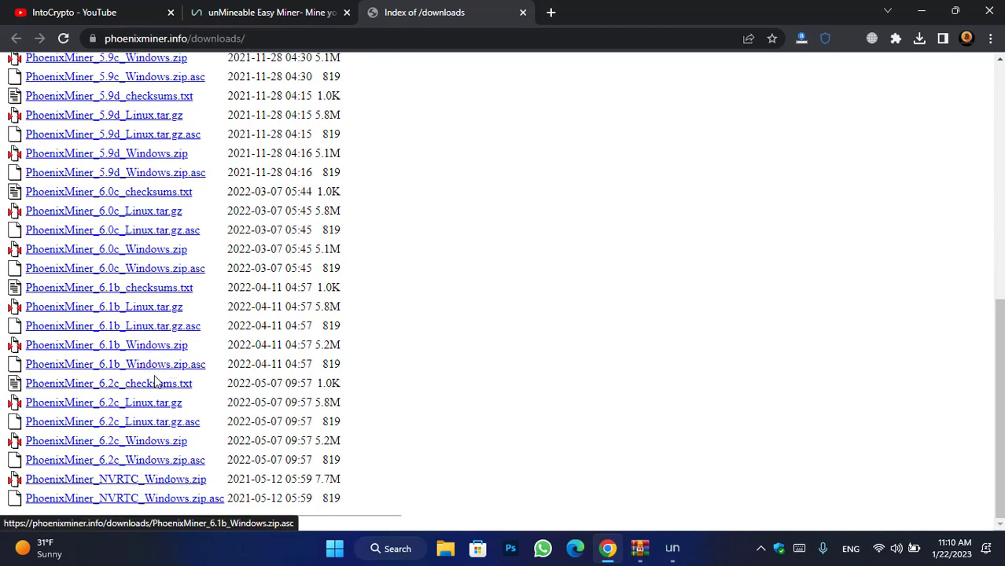
left_click(166, 444)
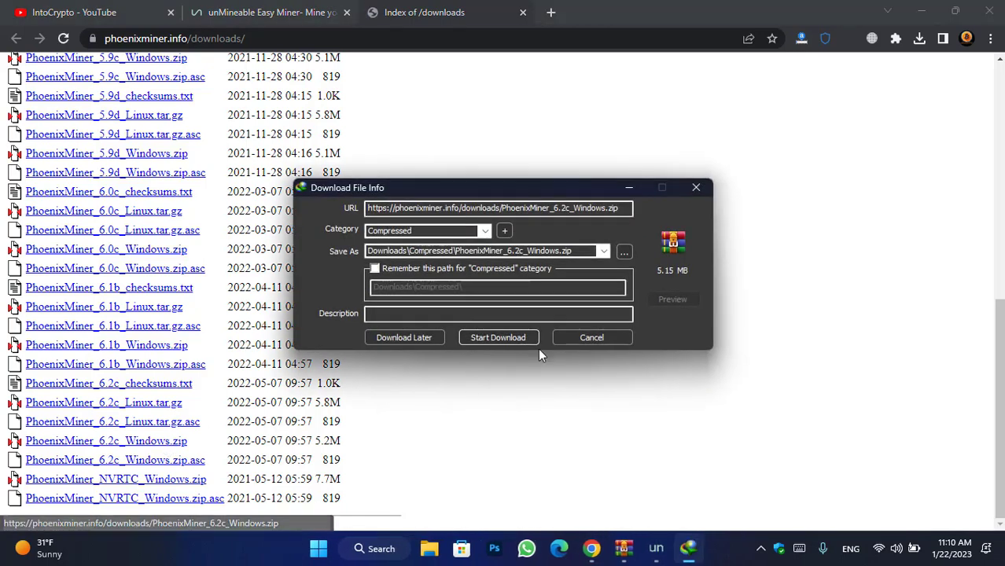
left_click(518, 339)
left_click(921, 11)
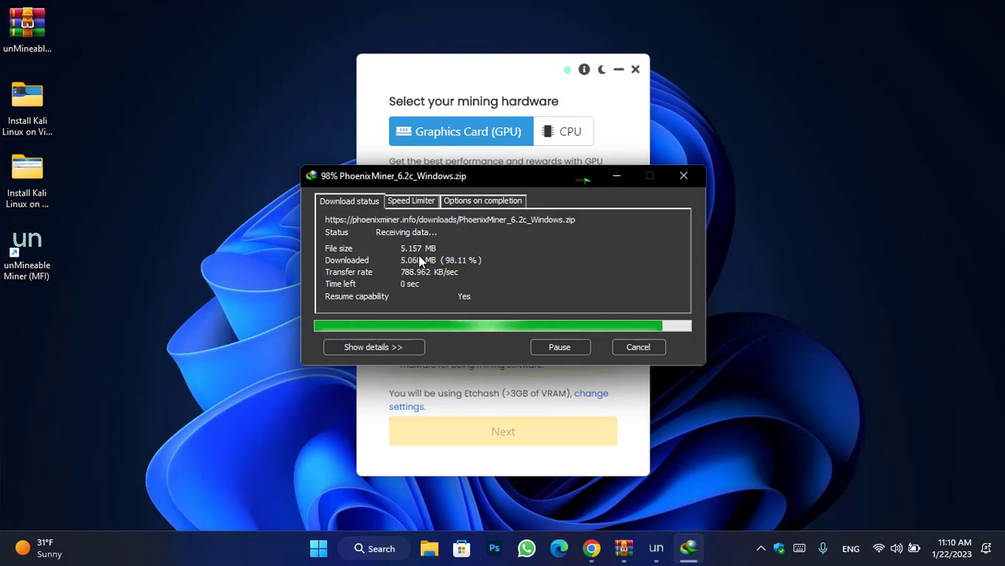
- Move the downloaded PhoenixMiner archive to the desktop and extract it there into its own PhoenixMiner_6.2c_Windows folder
left_click(527, 318)
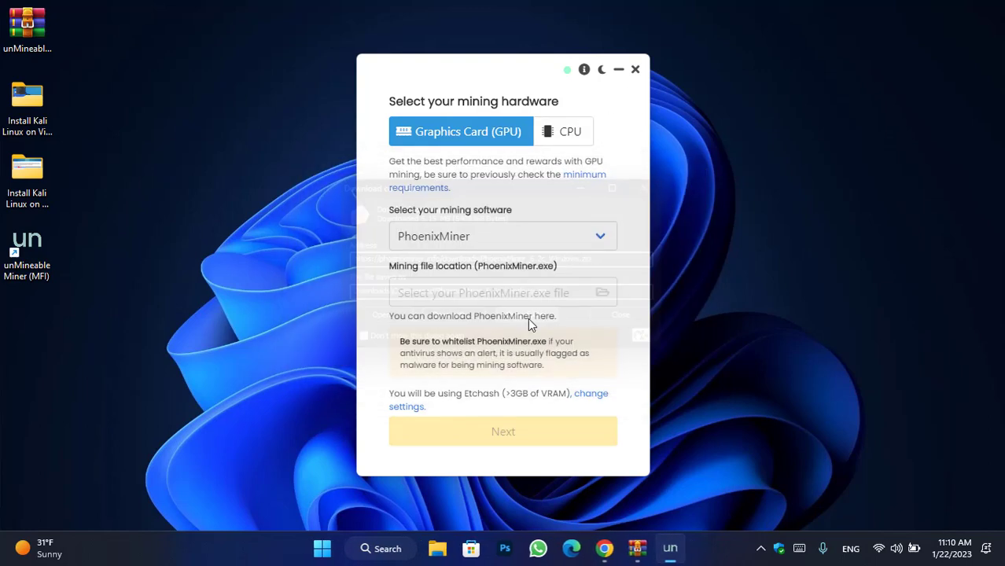
left_click_drag(352, 220, 61, 314)
left_click(891, 86)
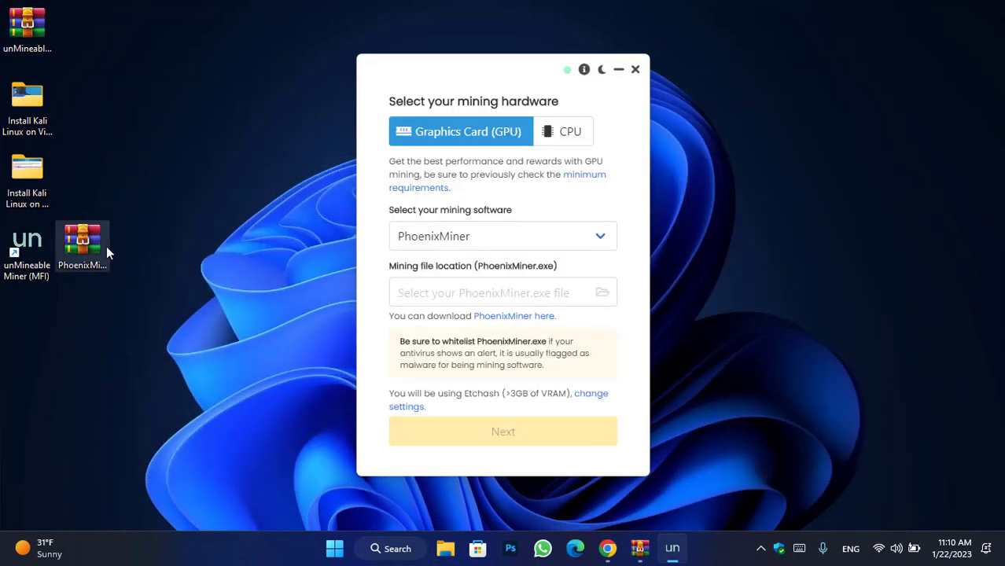
left_click(106, 246)
right_click(106, 247)
mouse_move(196, 438)
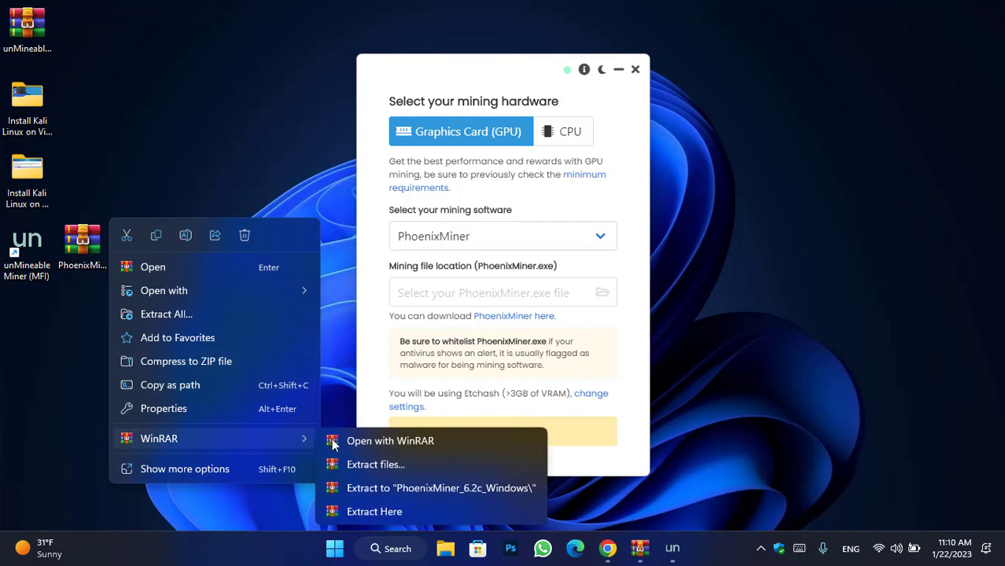
left_click(417, 488)
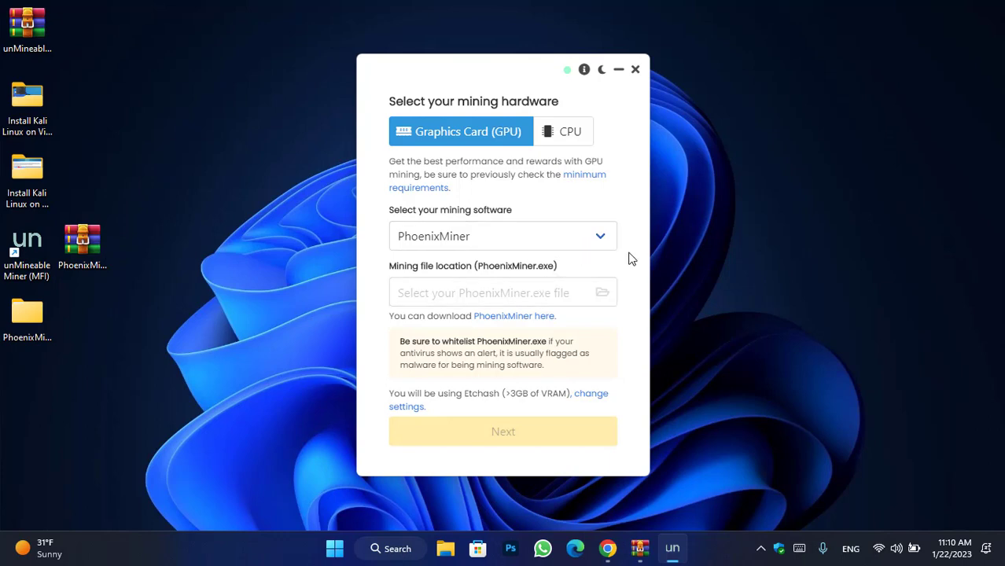
- Set the mining file location to the PhoenixMiner application inside the extracted PhoenixMiner_6.2c_Windows folder on the desktop
left_click(603, 294)
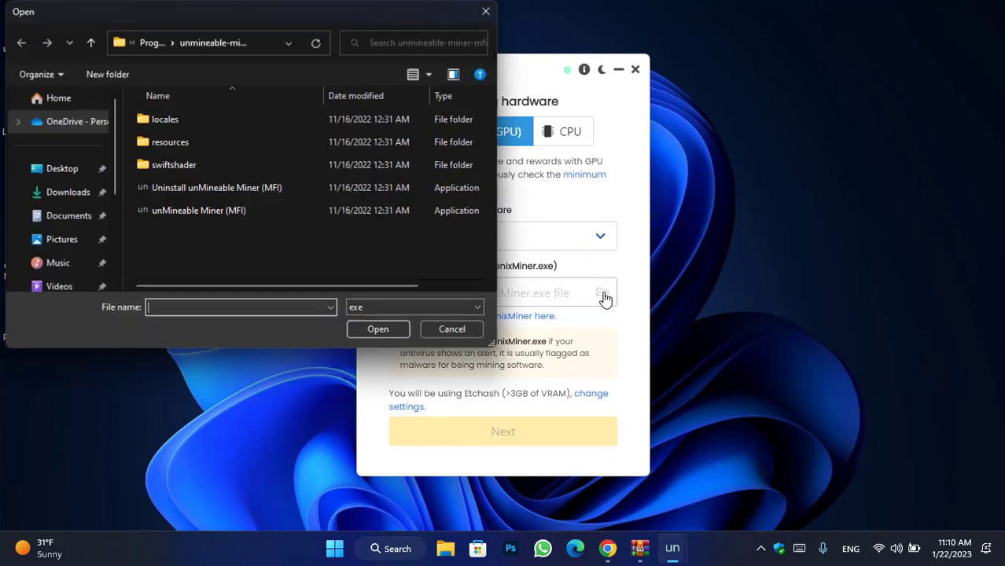
left_click(79, 175)
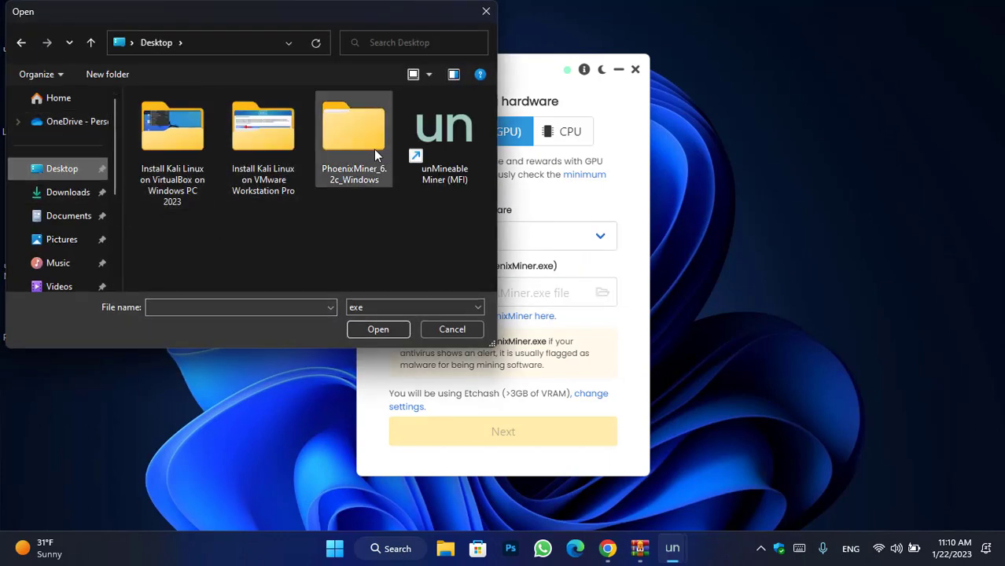
double_click(375, 149)
double_click(221, 128)
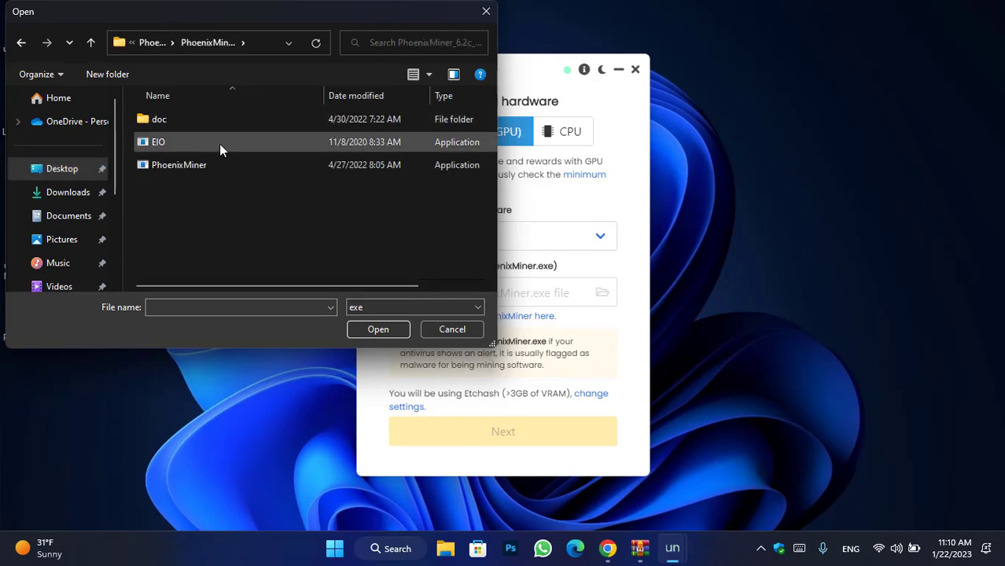
double_click(219, 167)
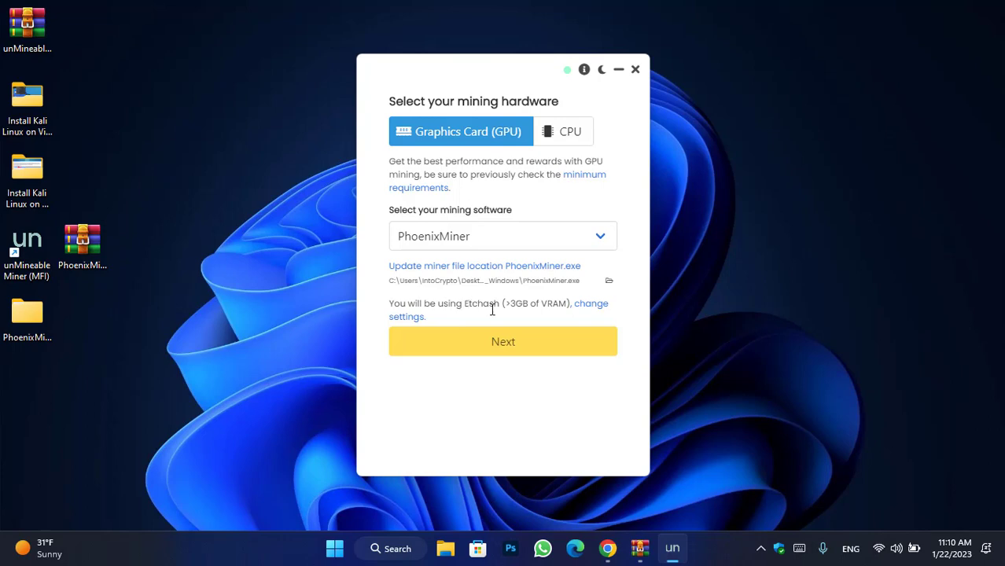
- Review the mining settings for intensity, GPU algorithm, worker name, referral code, port and automatic start, and close them without saving
left_click(598, 309)
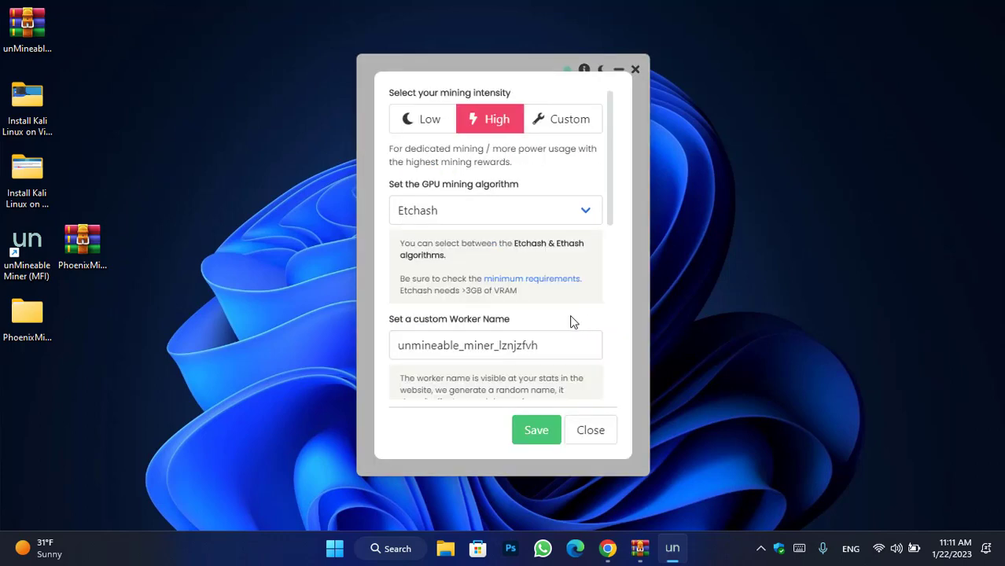
scroll(553, 311, "down", 5)
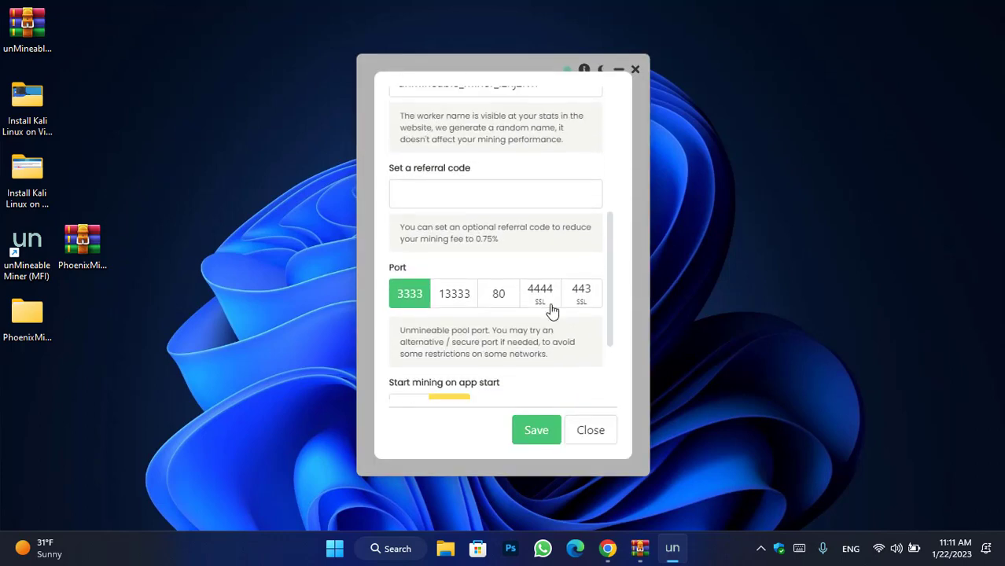
scroll(553, 311, "up", 5)
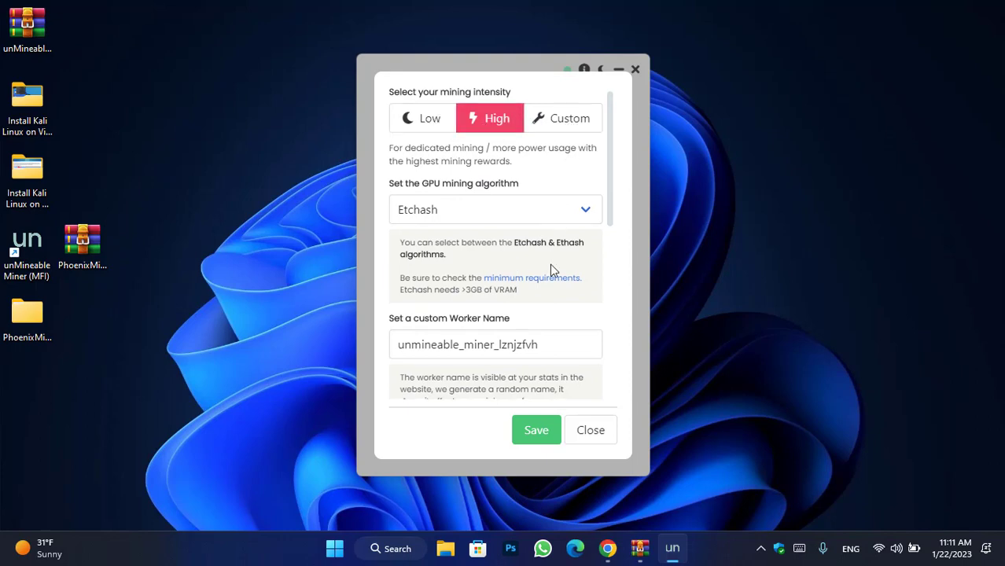
scroll(552, 270, "down", 2)
scroll(550, 378, "down", 2)
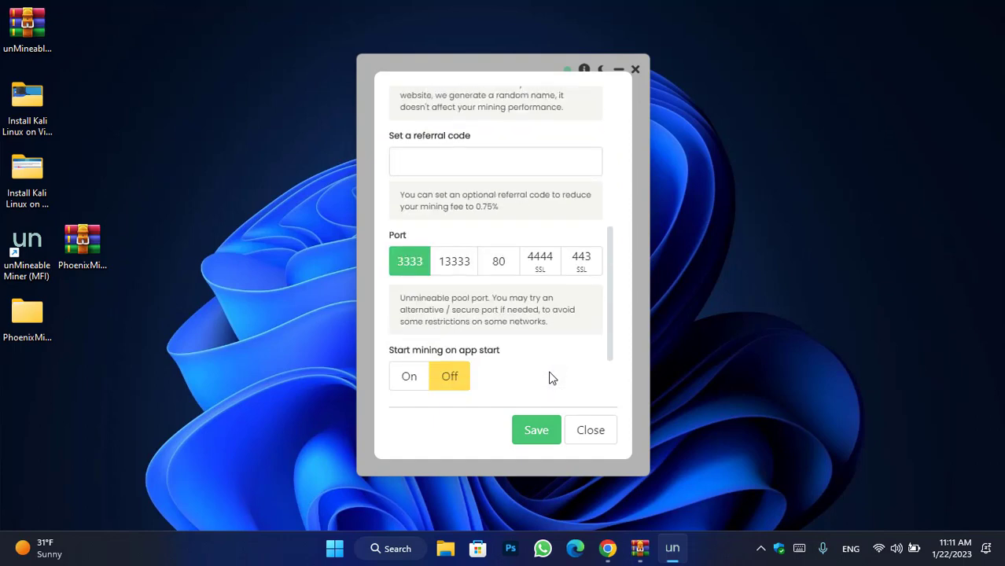
scroll(550, 377, "down", 1)
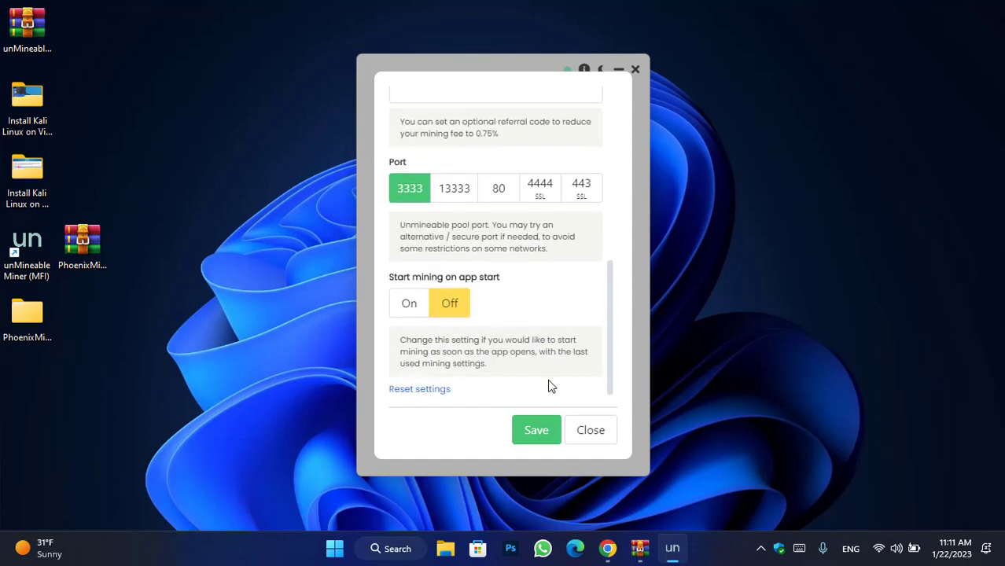
left_click(589, 431)
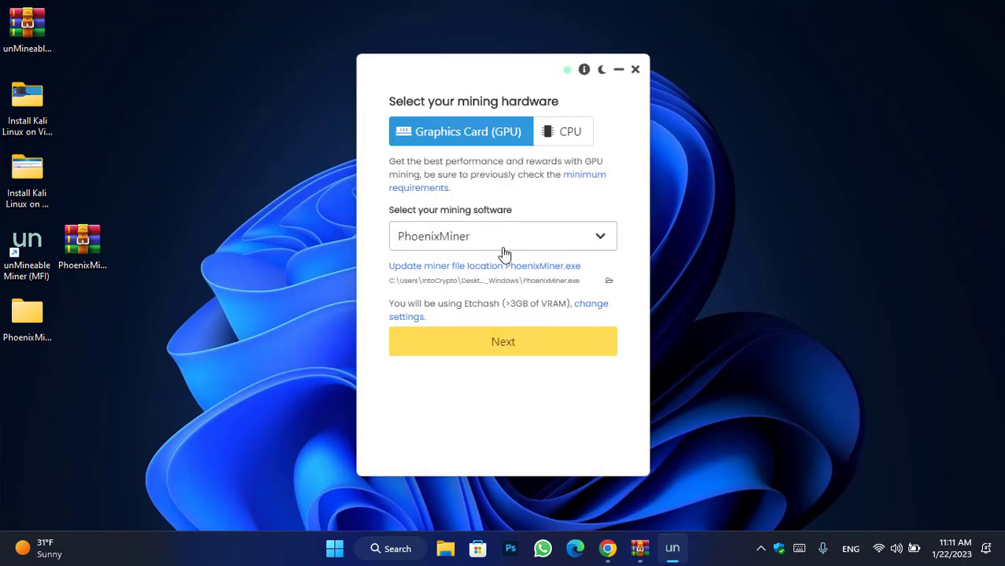
- Continue to the coin selection, browse the available coins, choose Flux (FLUX) and activate the wallet address field
left_click(524, 348)
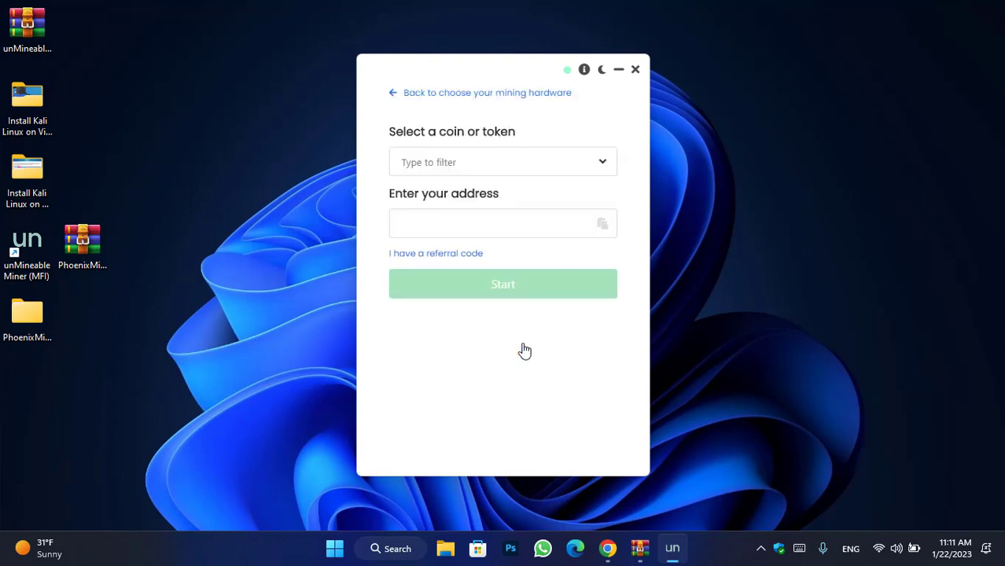
left_click(469, 160)
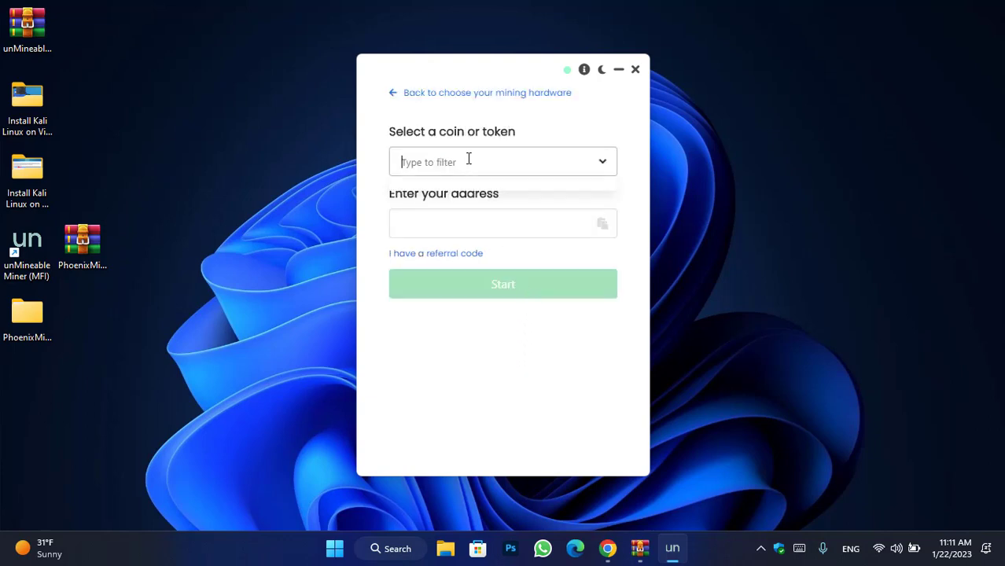
left_click(598, 165)
scroll(531, 291, "down", 4)
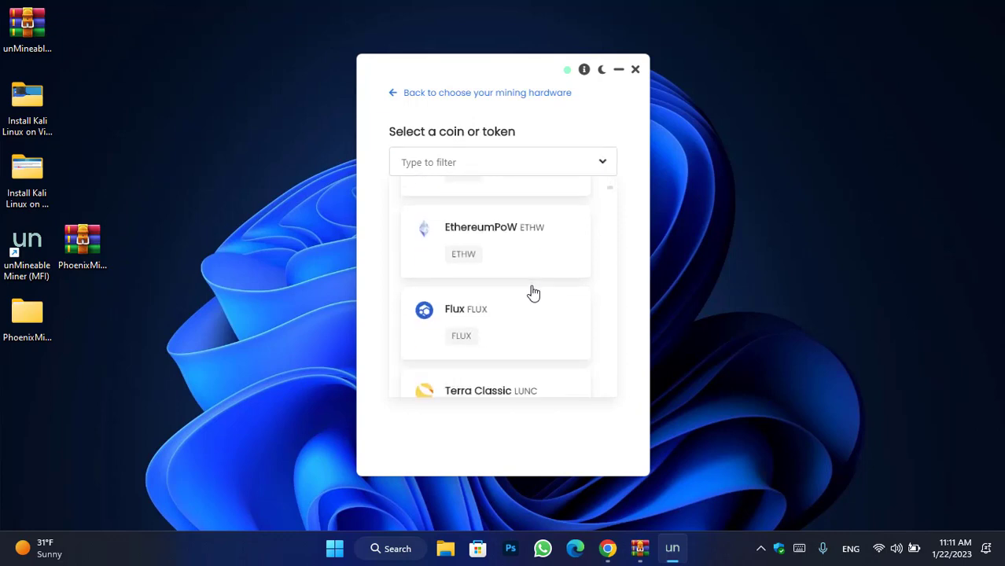
scroll(534, 292, "down", 5)
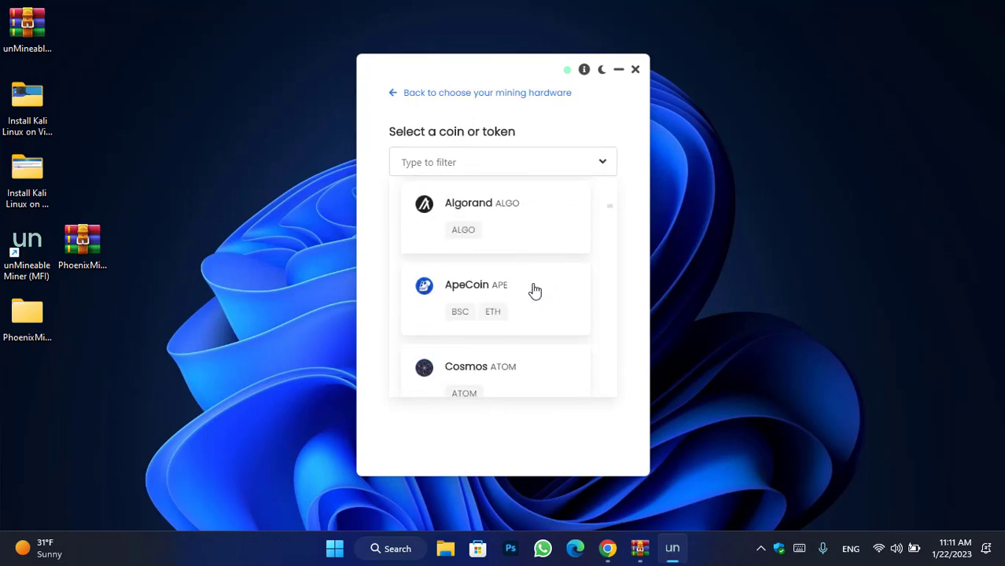
scroll(523, 290, "up", 7)
scroll(517, 285, "up", 1)
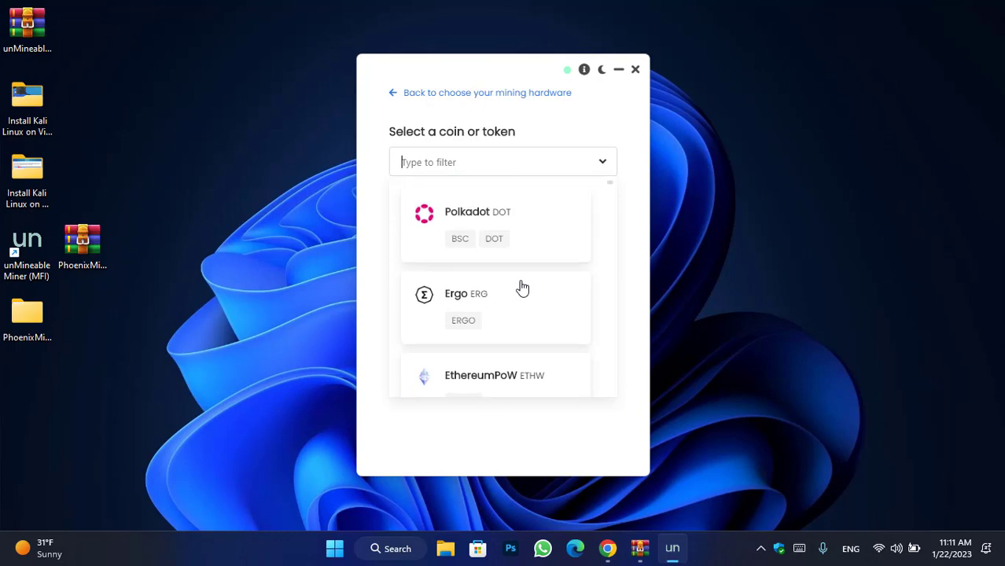
scroll(517, 282, "down", 3)
left_click(508, 272)
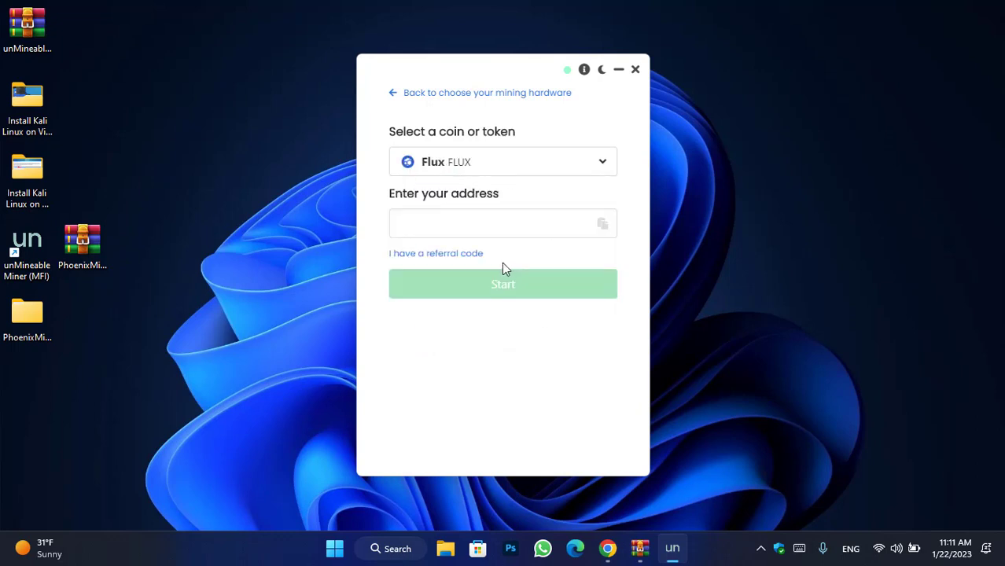
left_click(483, 224)
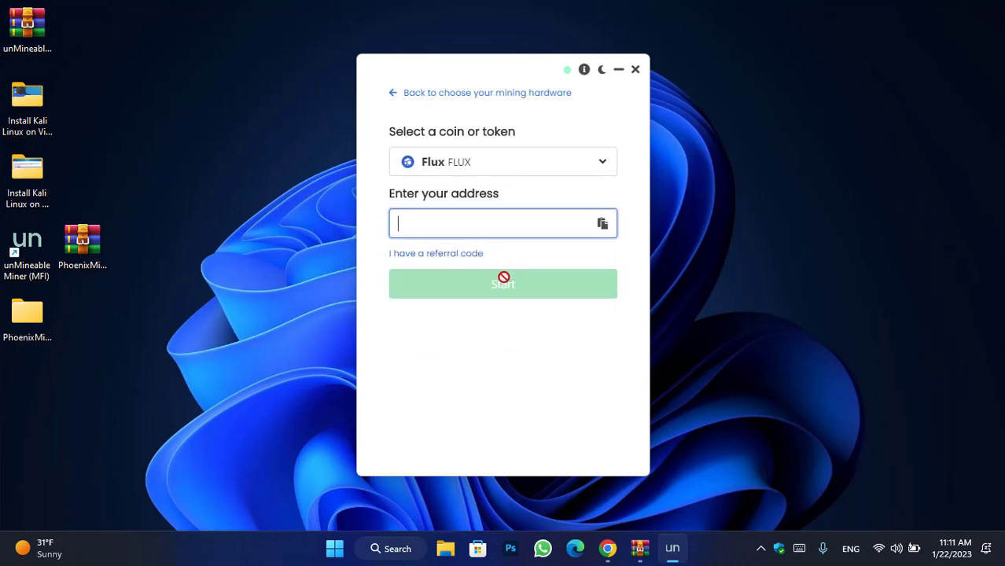